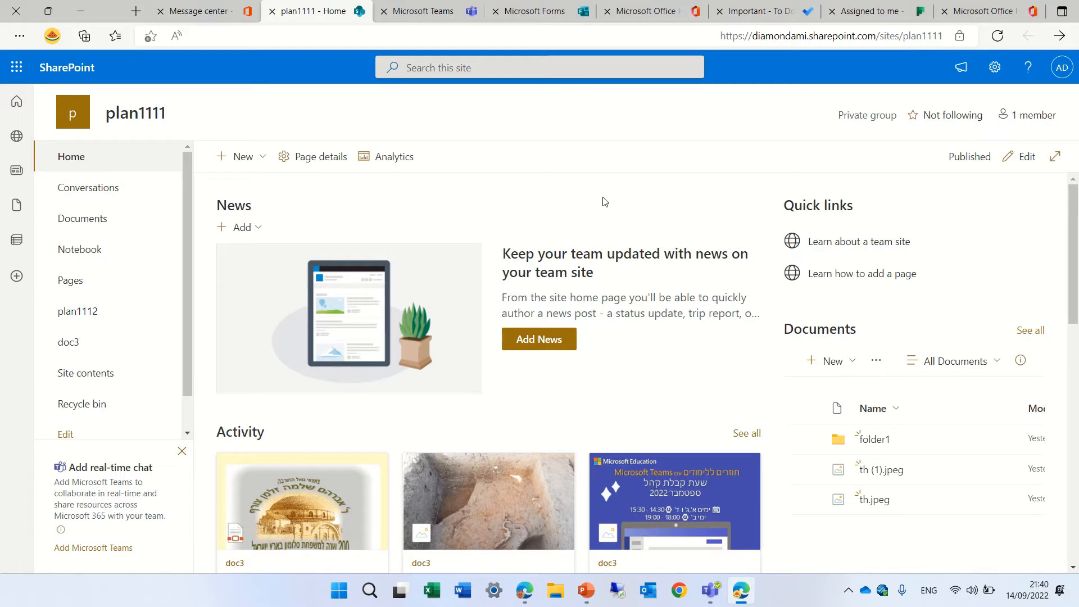
Open the site's Documents library and start a new single line of text column named "status"
left_click(84, 219)
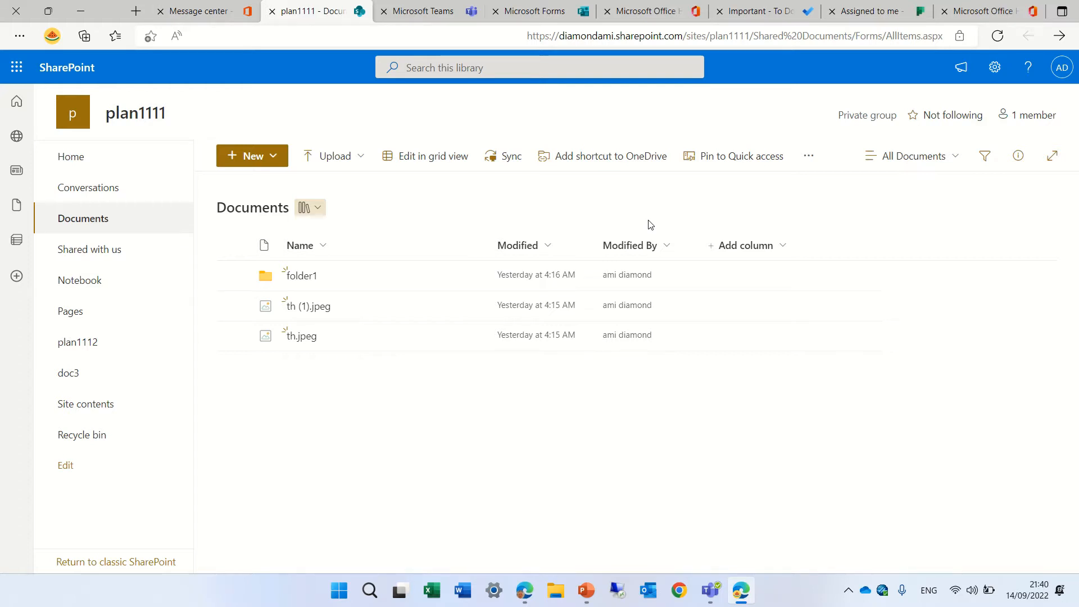
left_click(773, 248)
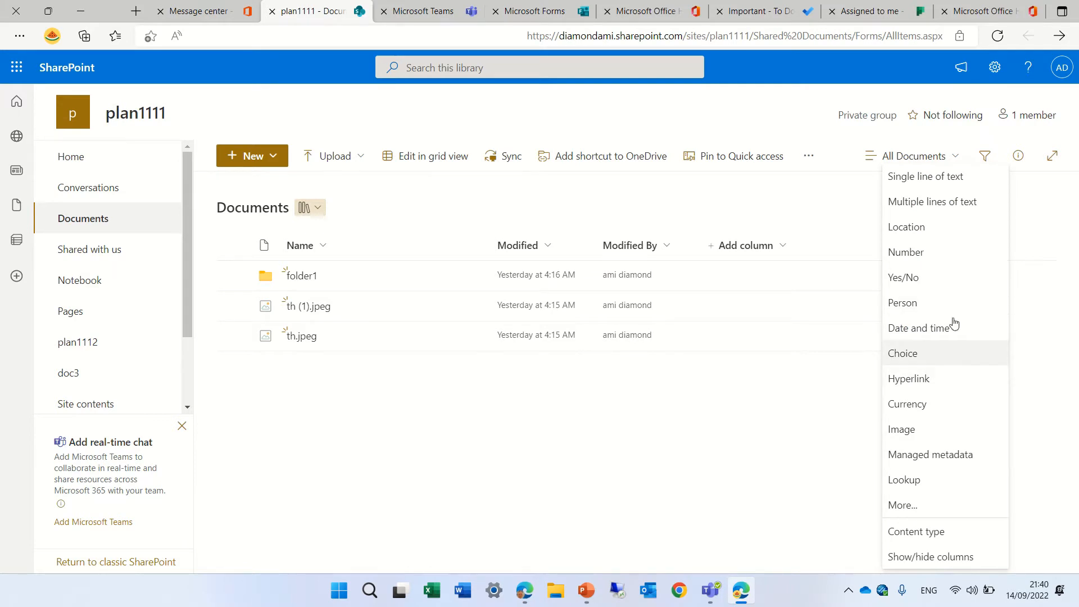
left_click(910, 175)
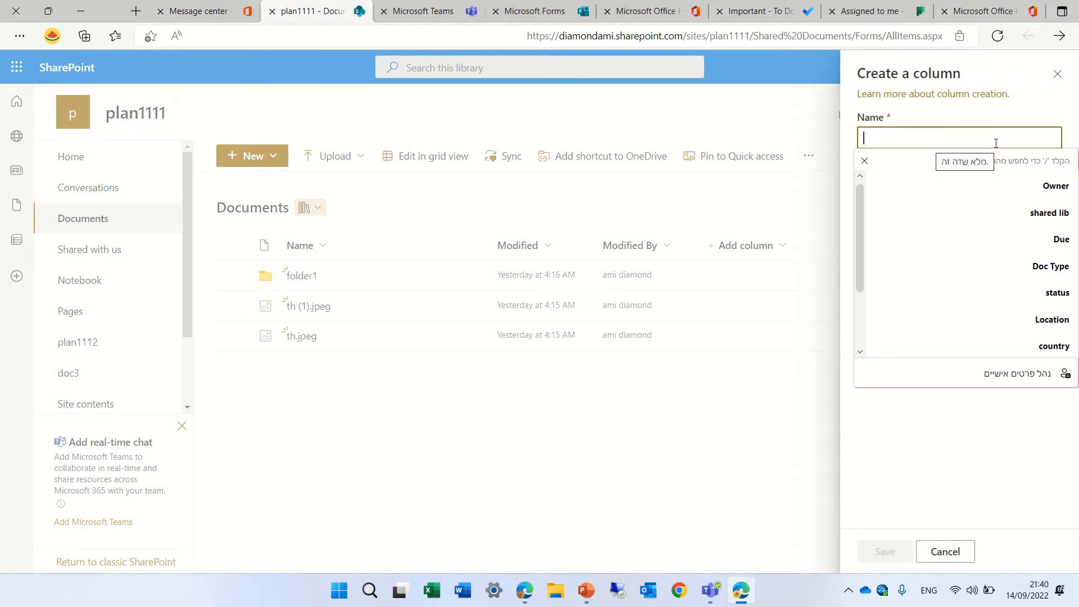
type("stu")
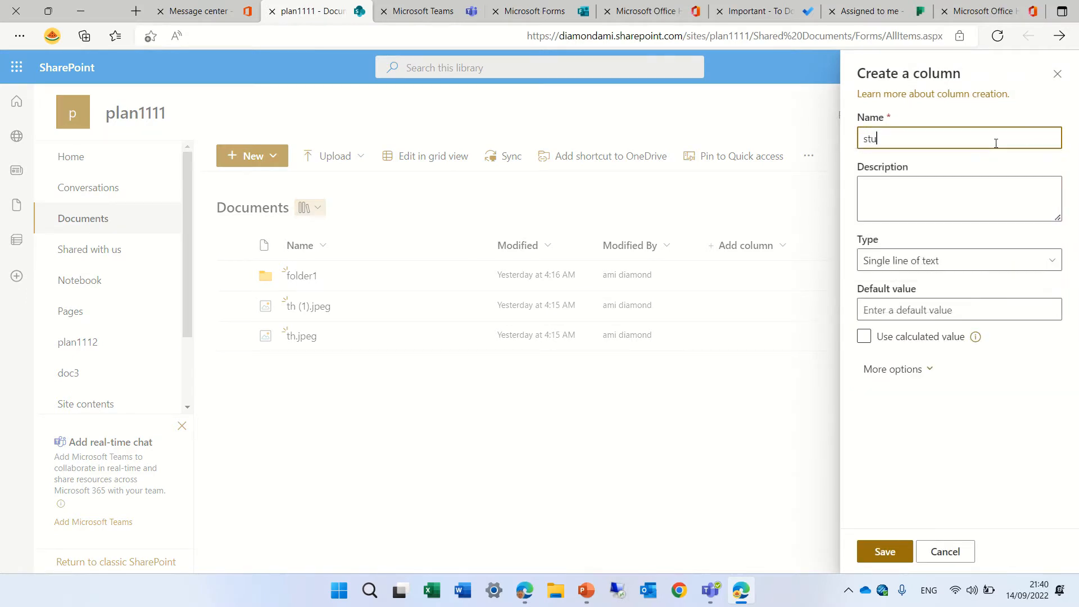
key("BackSpace")
key("BackSpace")
type("st")
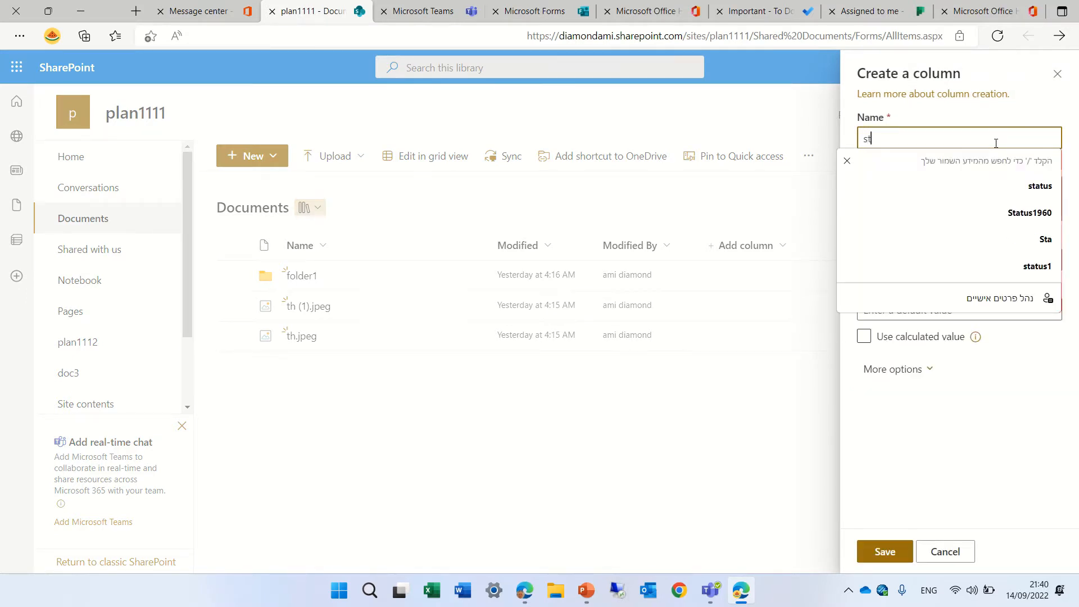
type("atus")
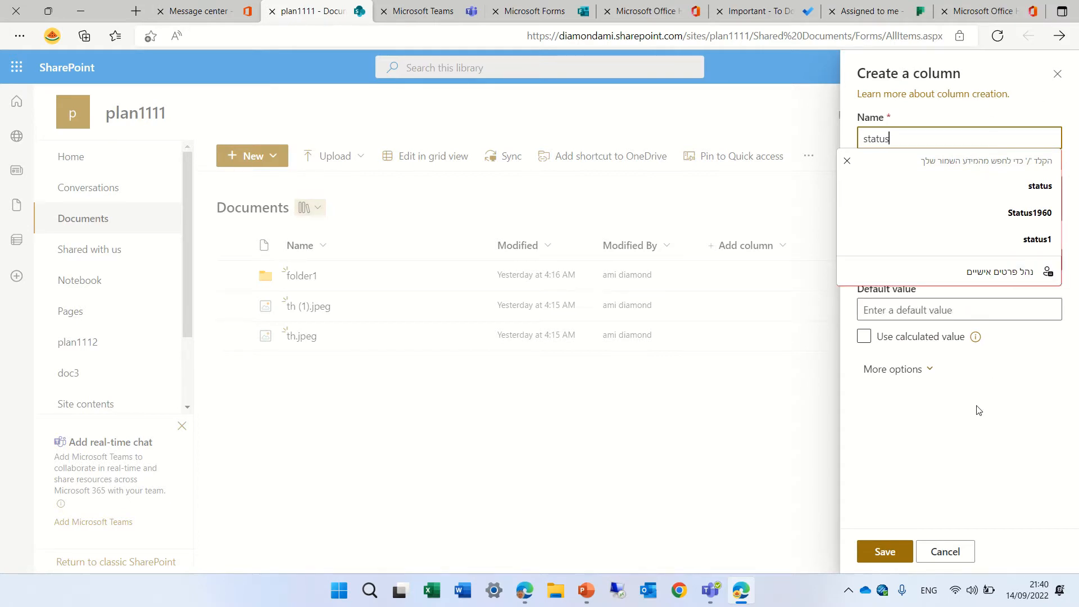
left_click(975, 421)
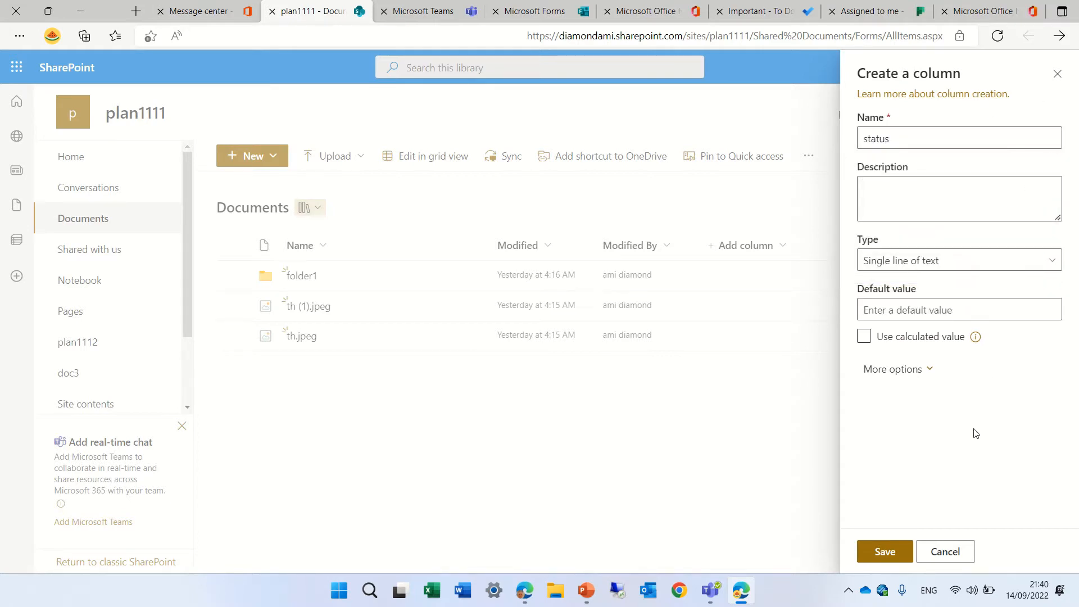
Require the status column to contain information and save the new column
left_click(933, 374)
left_click_drag(1072, 283, 1073, 357)
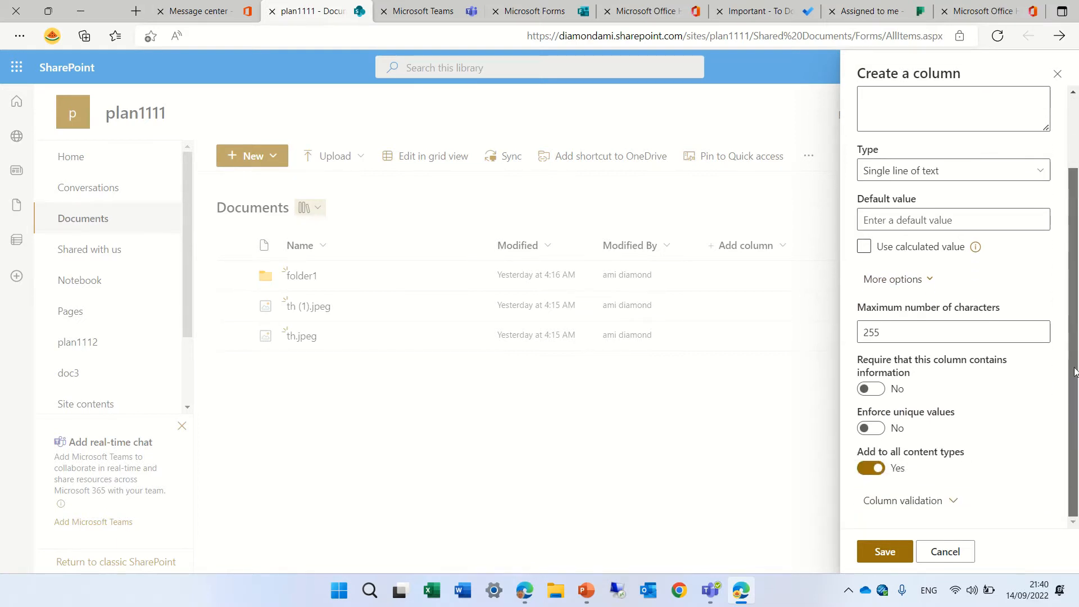
left_click(880, 389)
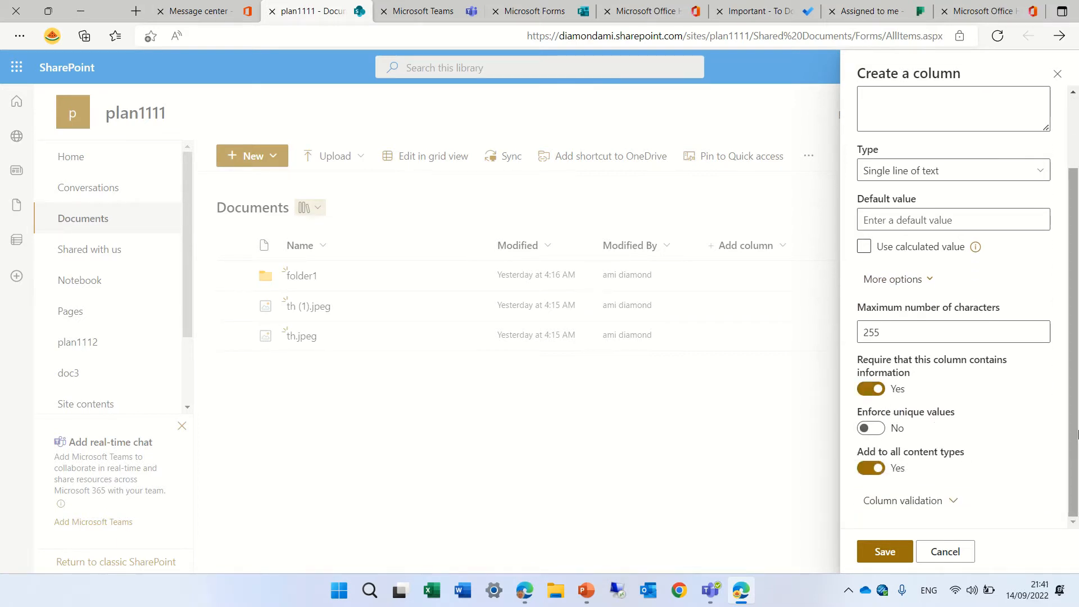
left_click(885, 552)
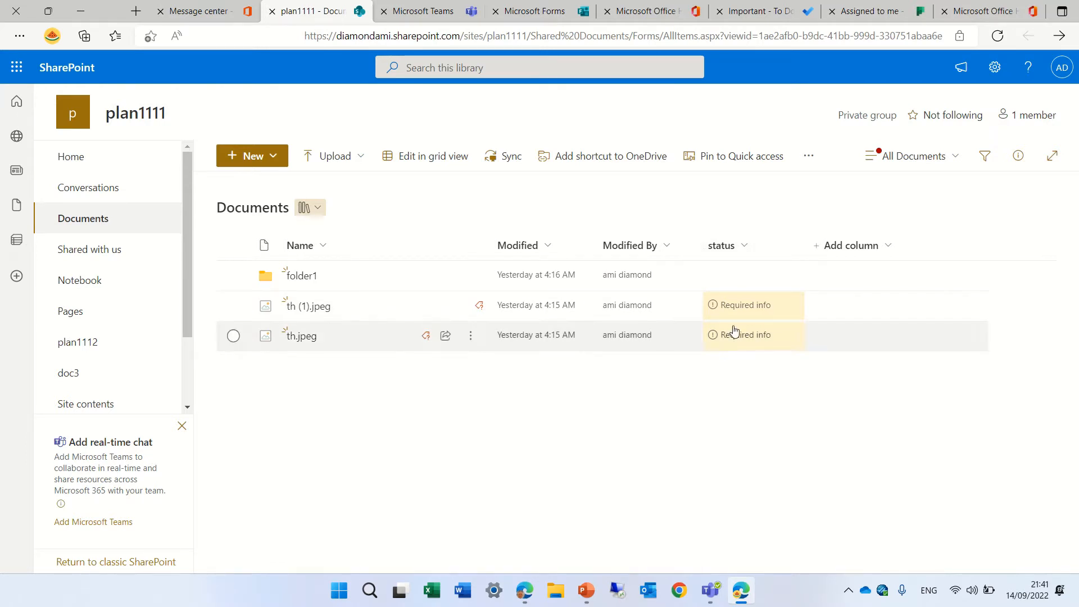
Fill in the required status of th (1).jpeg with "ssss" in its file details
left_click(233, 305)
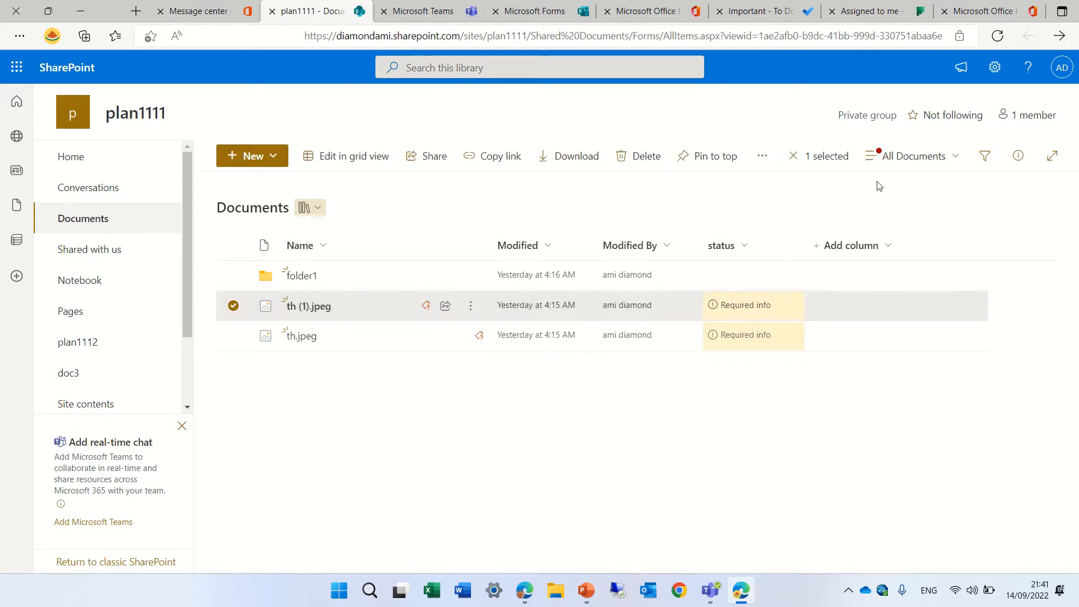
left_click(1018, 156)
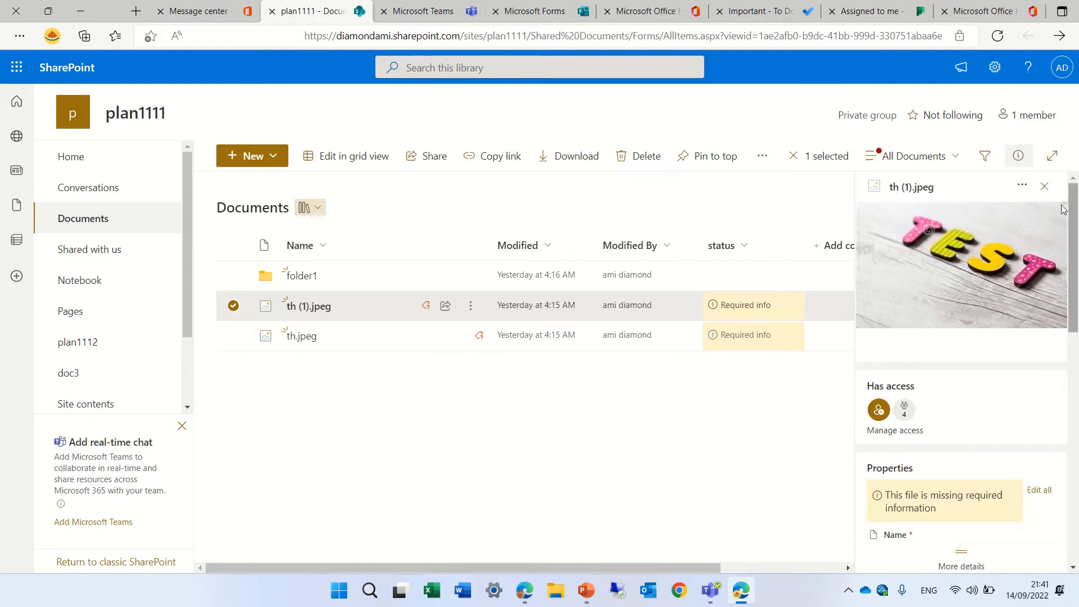
left_click_drag(1073, 223, 1074, 290)
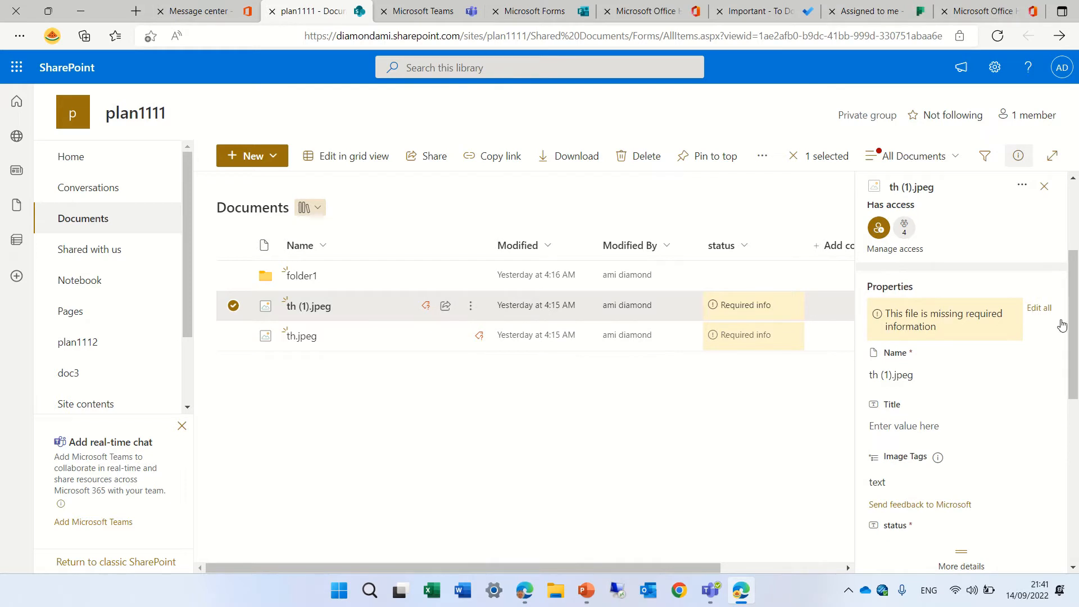
scroll(954, 383, "down", 3)
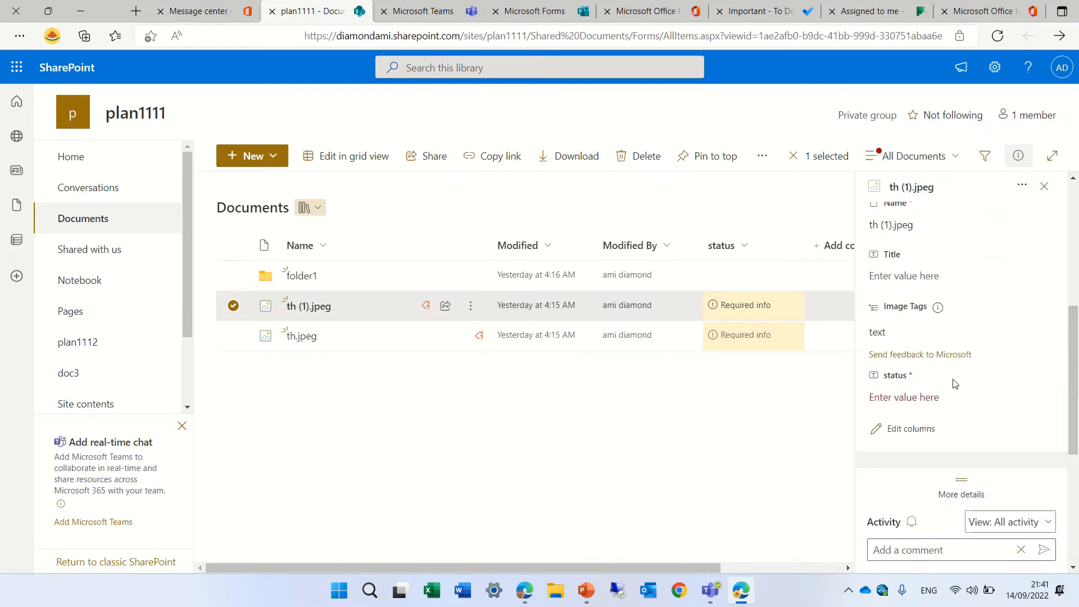
left_click(914, 397)
type("sss")
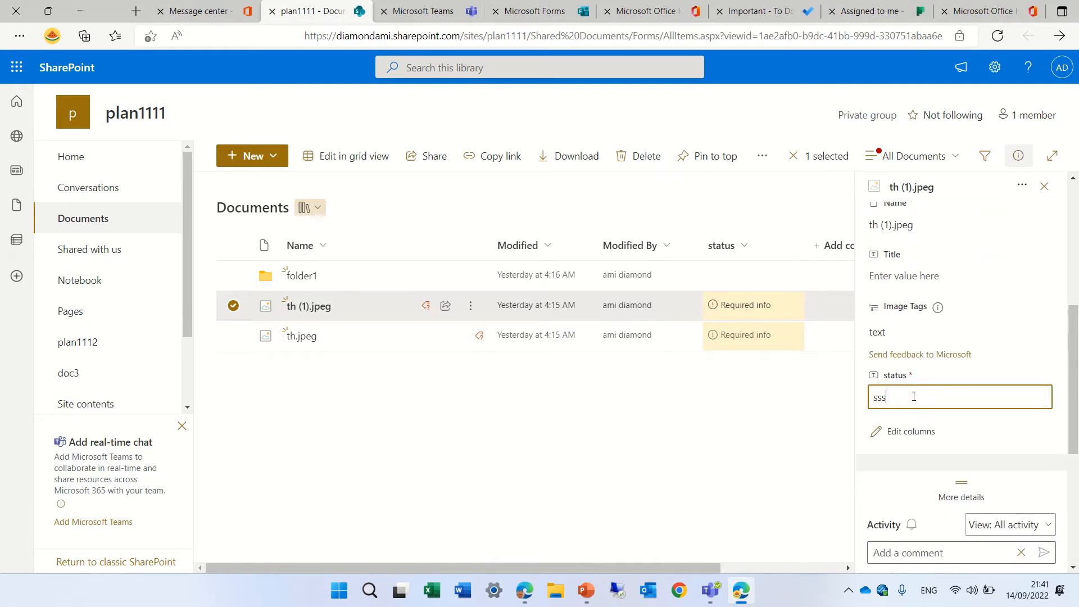
type("s")
key("Return")
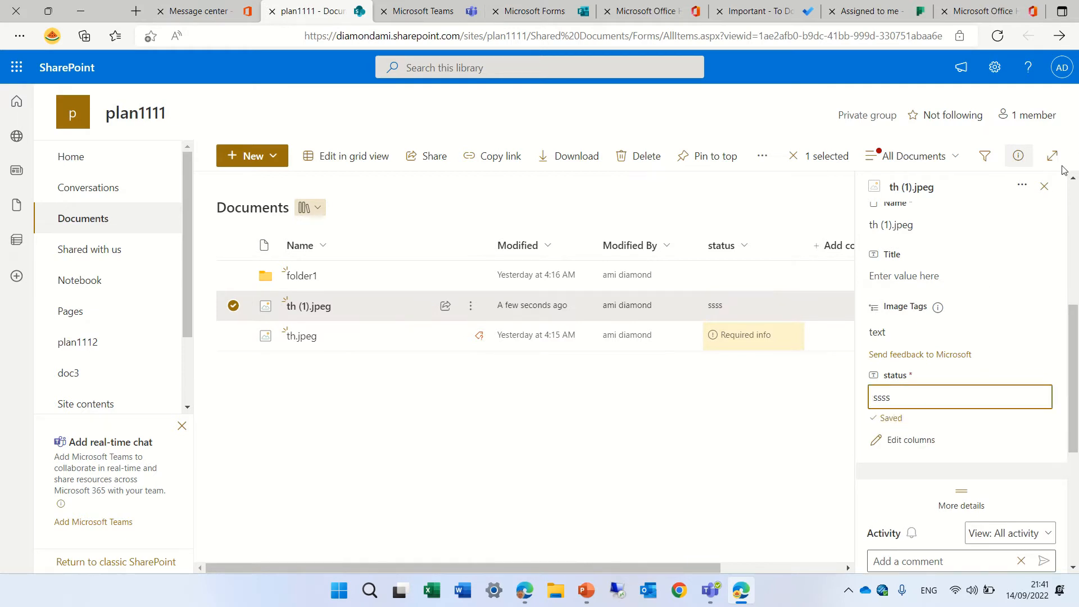
left_click(1044, 186)
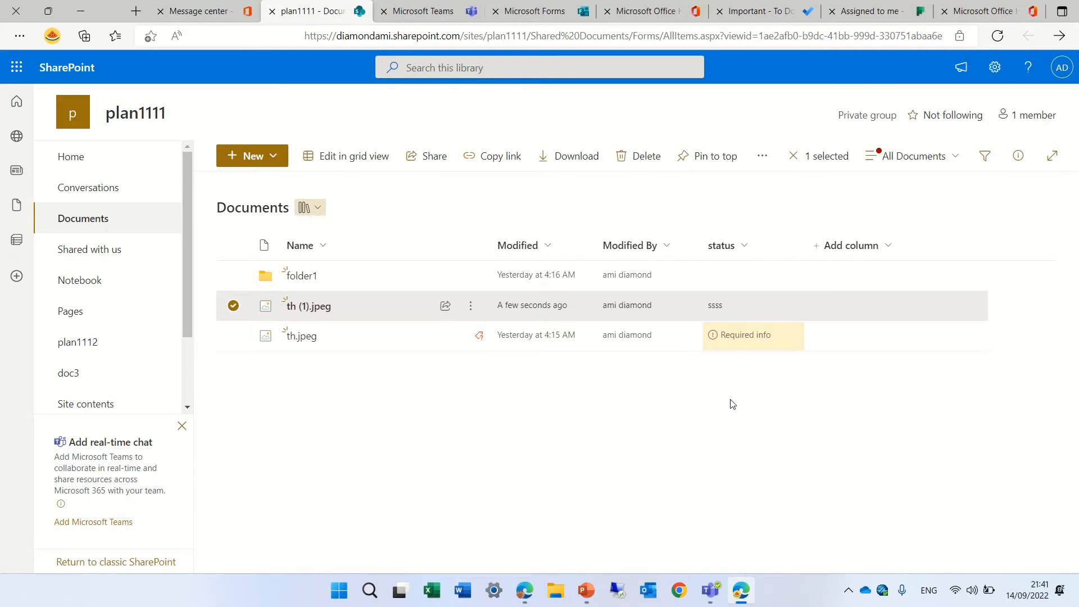
Show the files that need attention and bulk-set the status of A8999_area_U_section_01.jpg and Area_U_Section_01_02.jpg to "aaa"
left_click(947, 158)
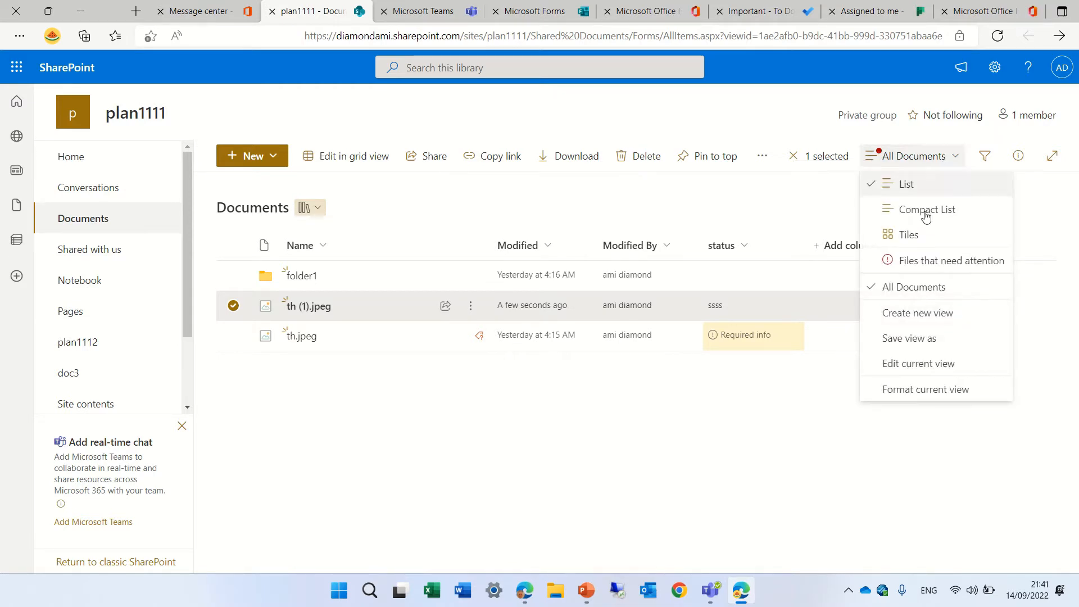
left_click(937, 267)
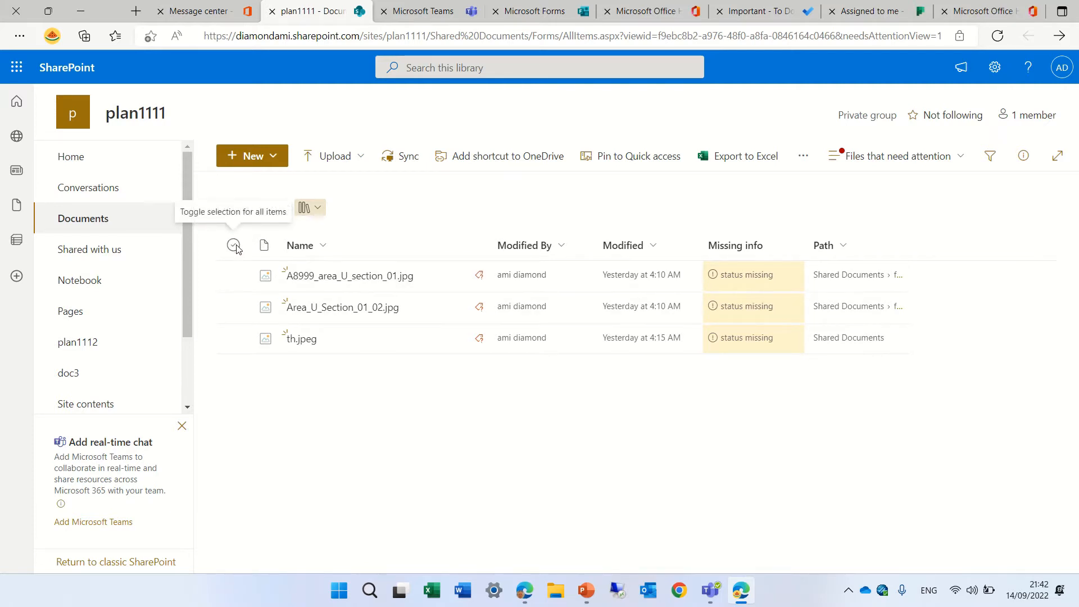
left_click(234, 275)
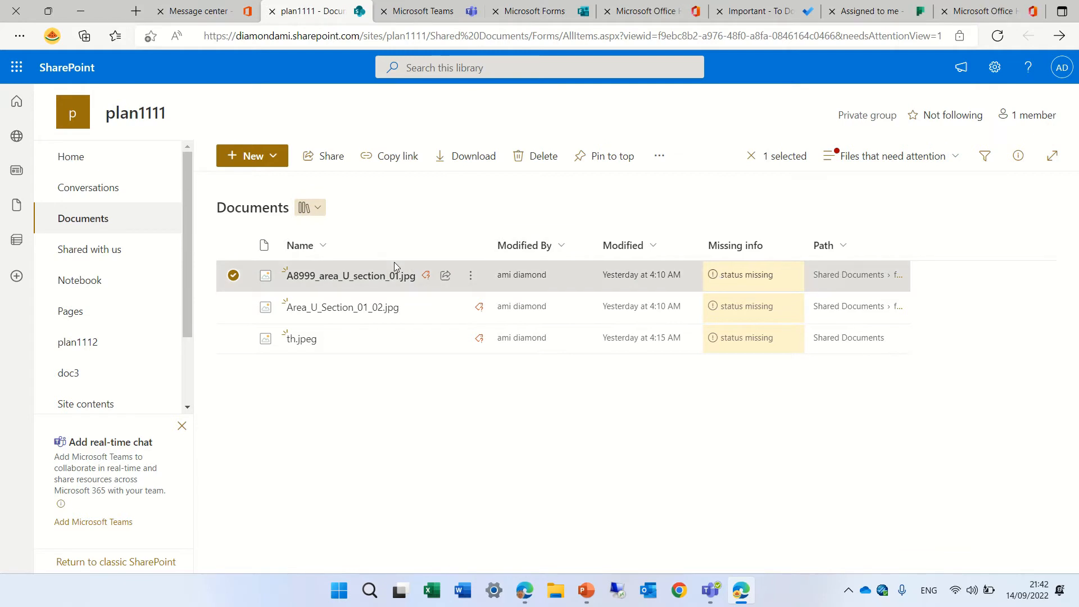
left_click(230, 309)
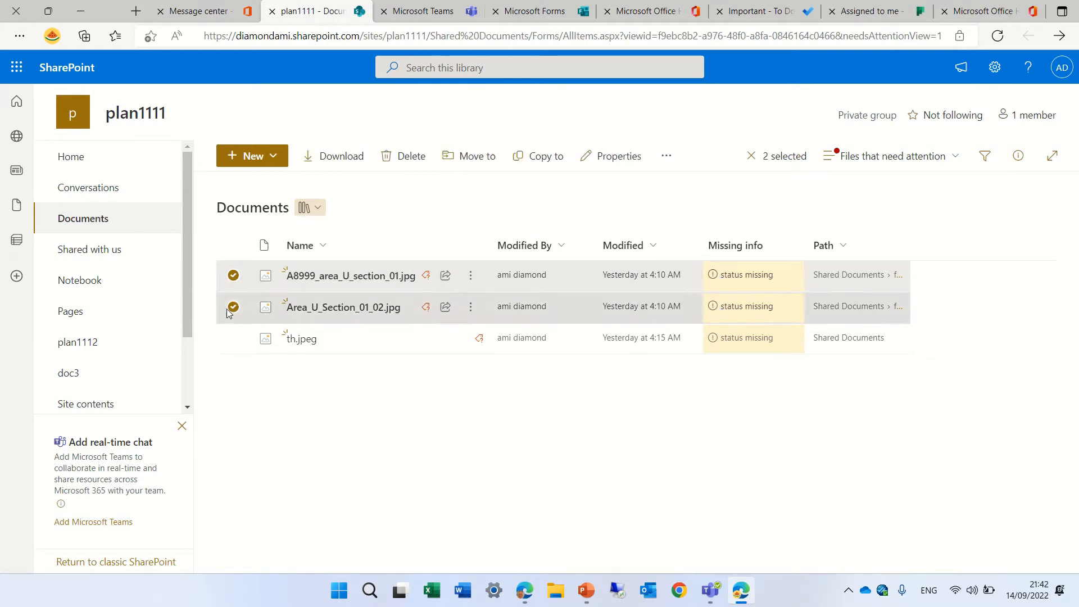
left_click(1019, 156)
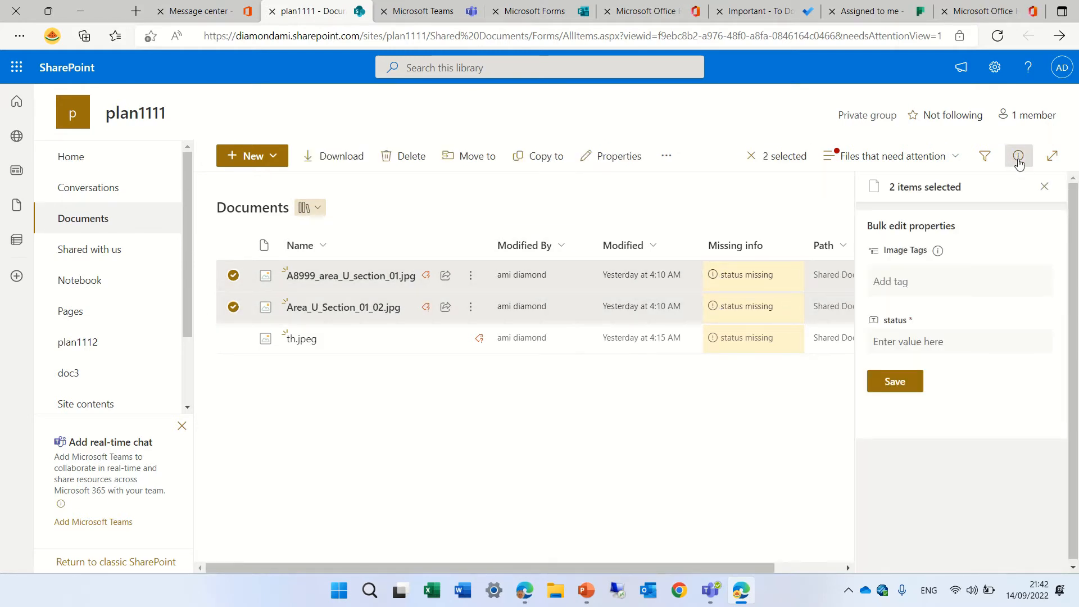
left_click(903, 343)
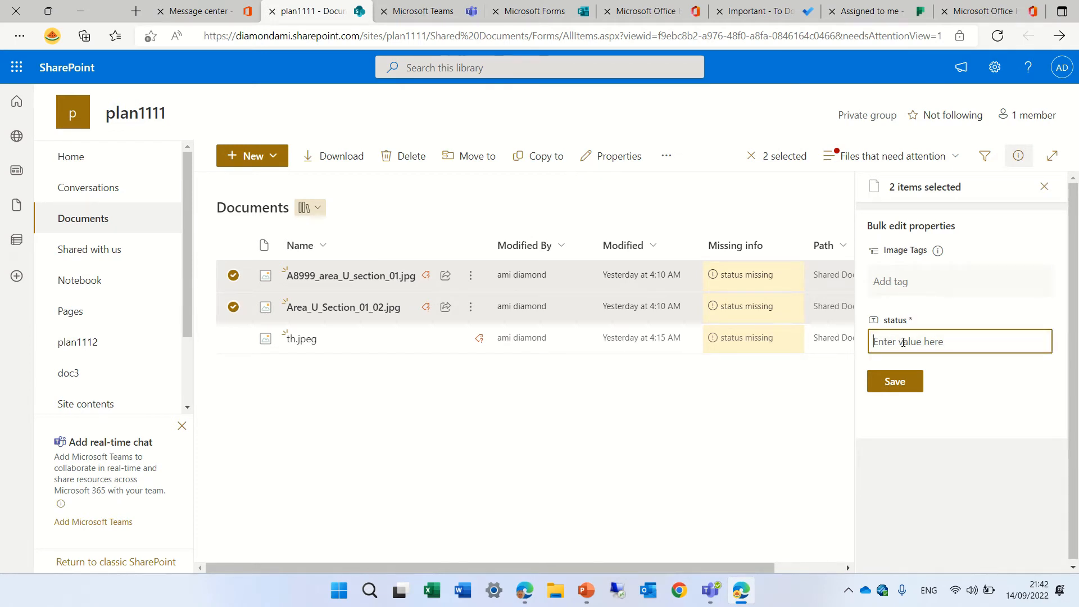
type("aaa")
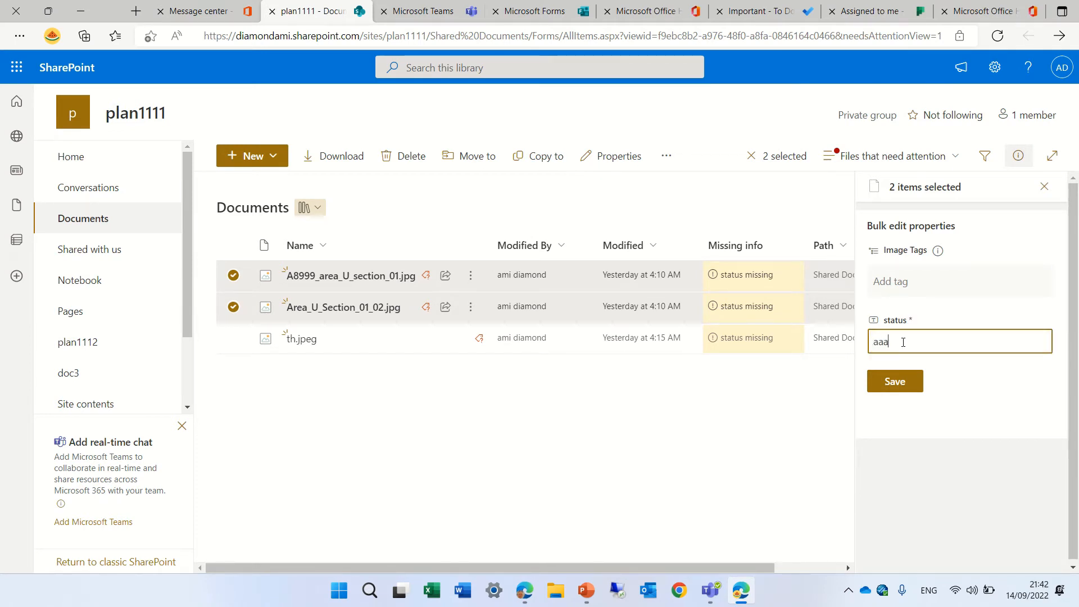
left_click(890, 381)
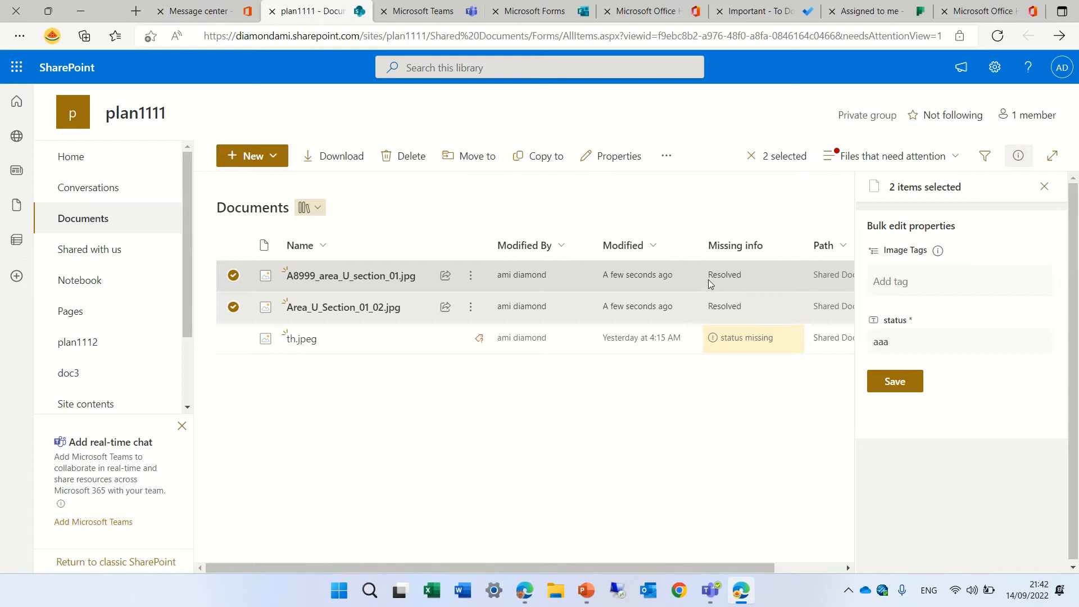
left_click(1045, 186)
Fill in the missing status of th.jpeg with "sdddd" in its file details
left_click(756, 337)
left_click(1017, 156)
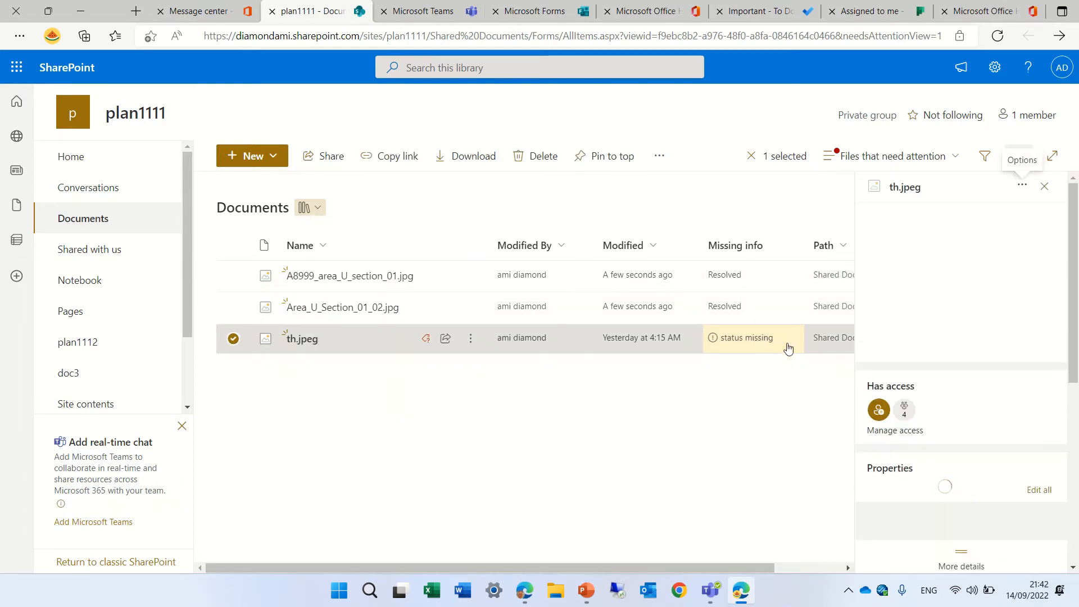
scroll(1012, 365, "down", 5)
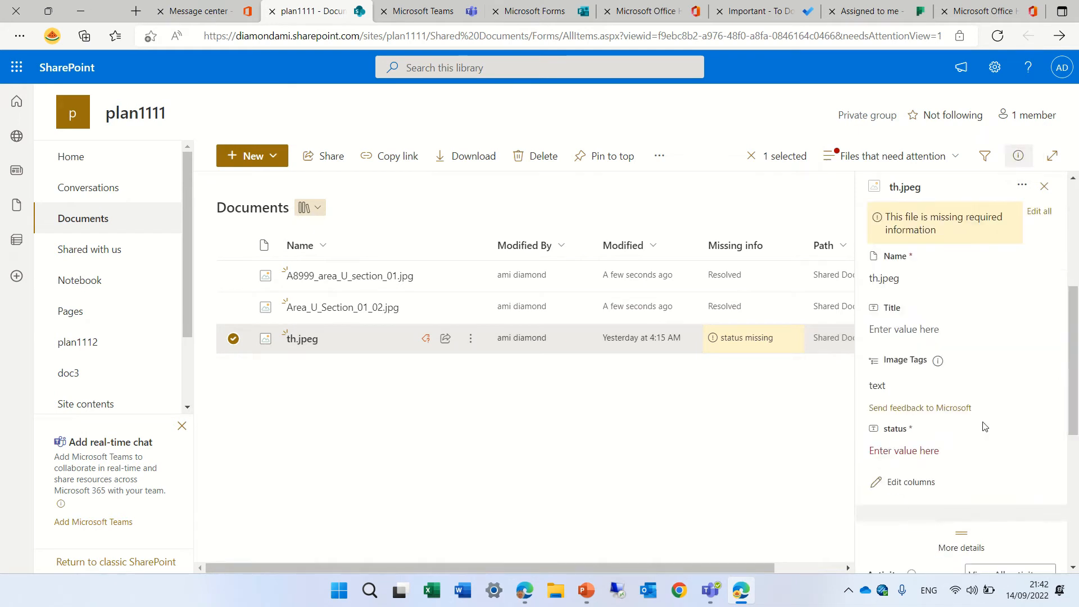
left_click(936, 450)
type("sdddd")
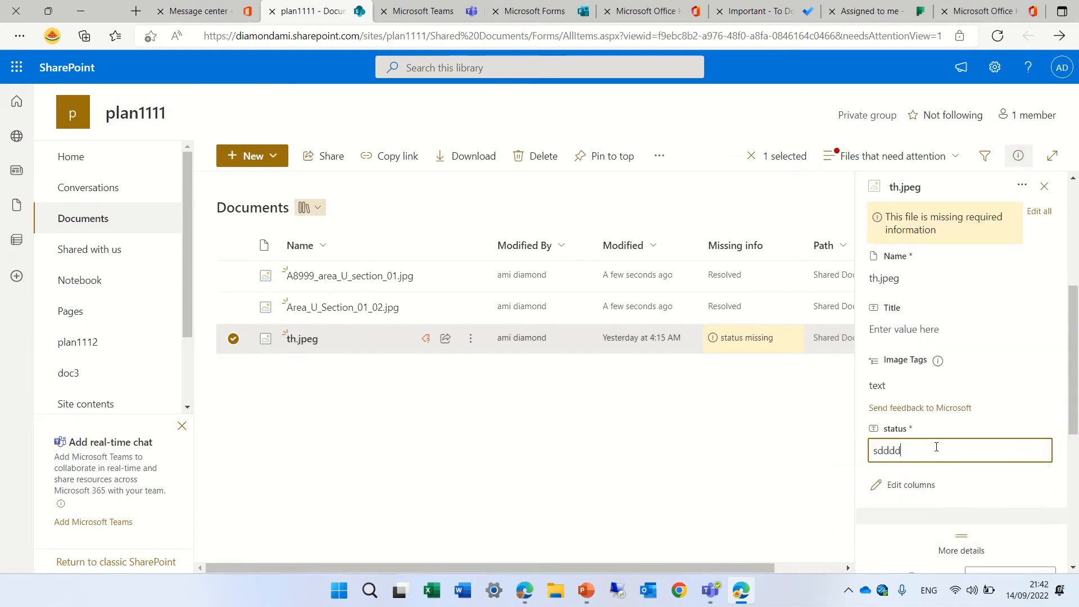
key("Return")
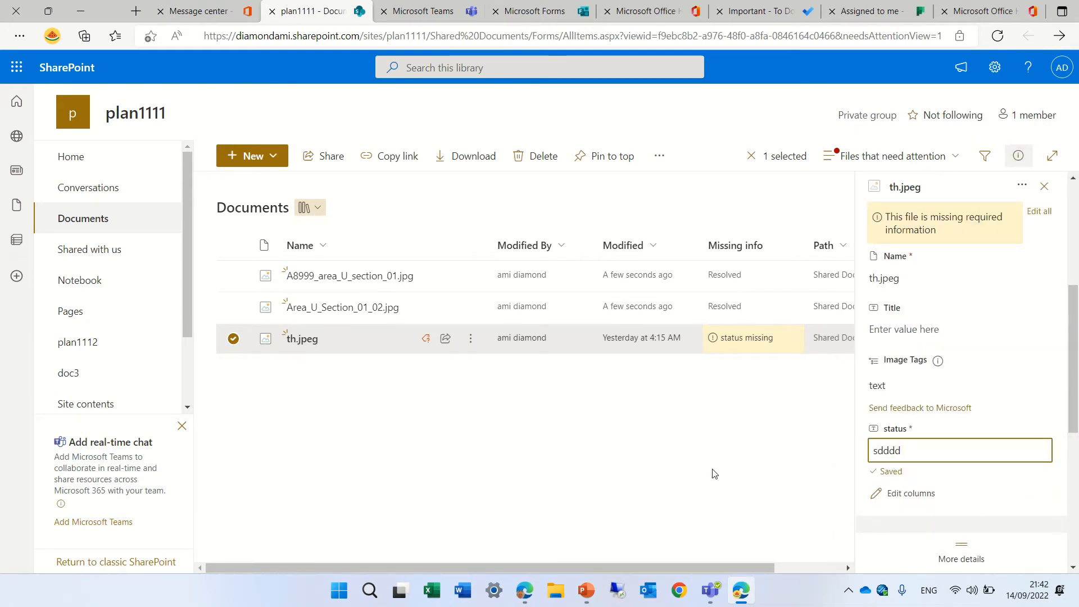
left_click(709, 474)
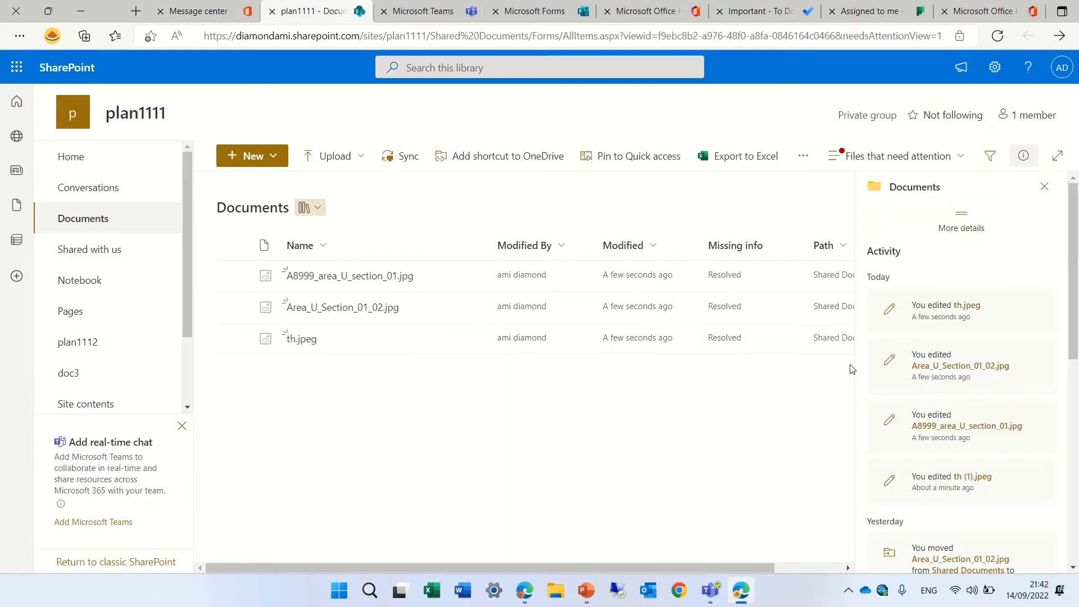
left_click(1043, 191)
Return the library to the All Documents view and reload the page to refresh the attention indicator
left_click(950, 157)
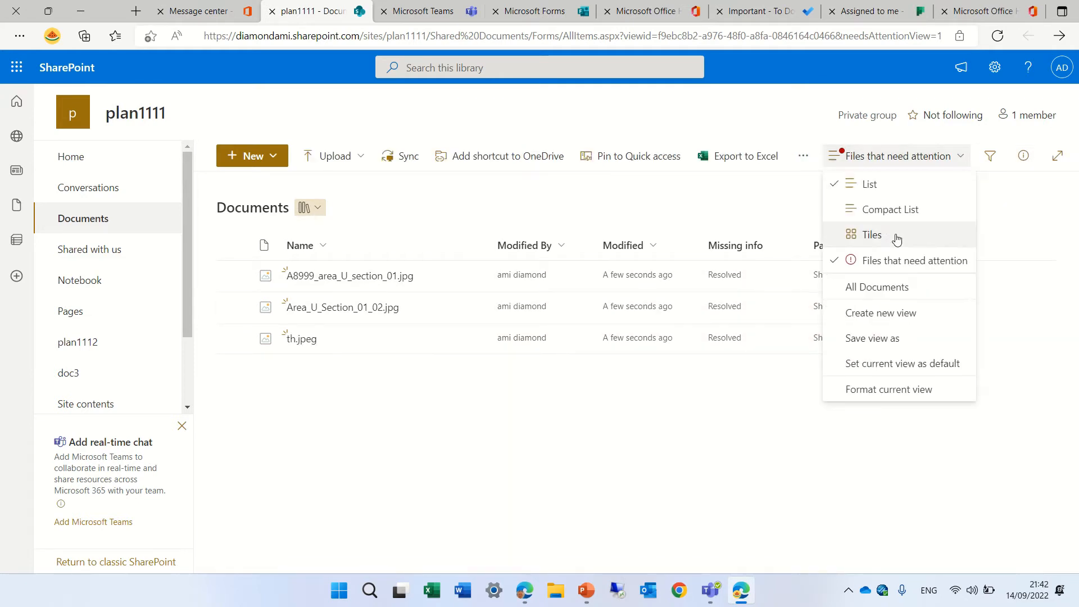
left_click(890, 288)
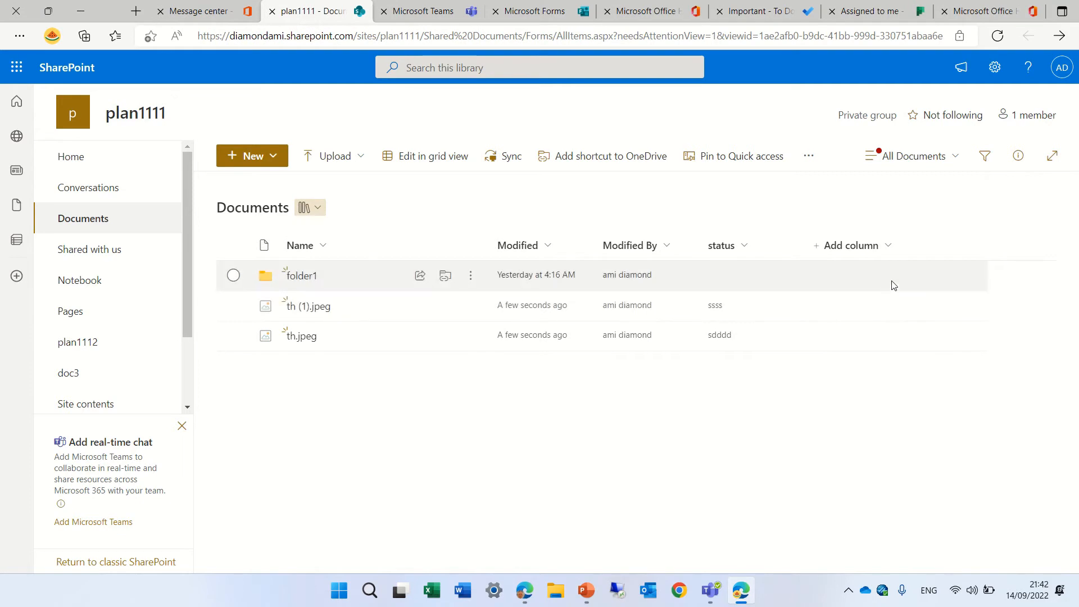
left_click(873, 158)
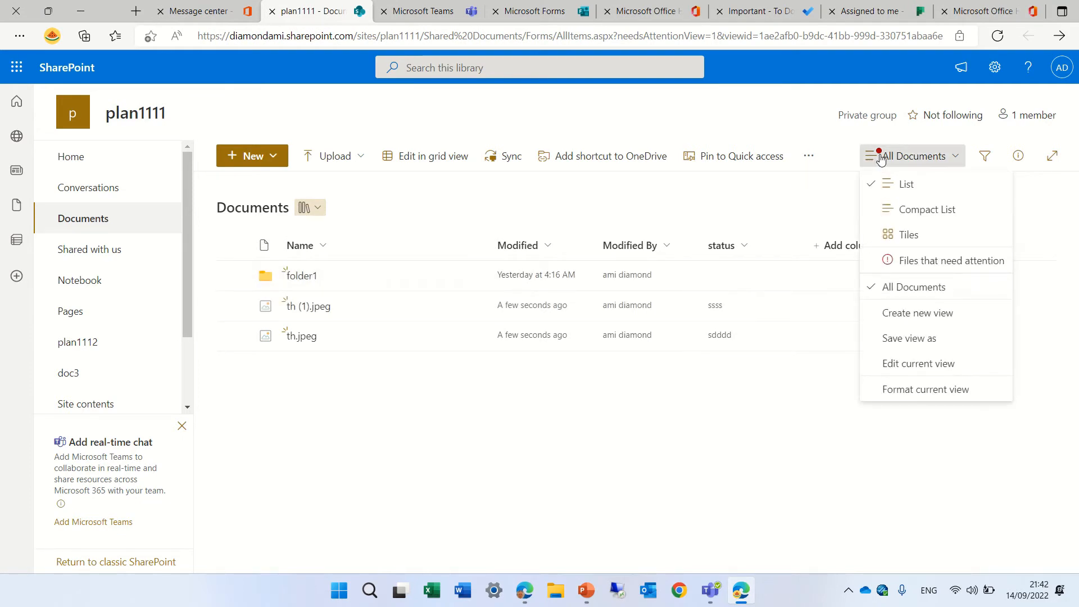
left_click(822, 36)
left_click(821, 35)
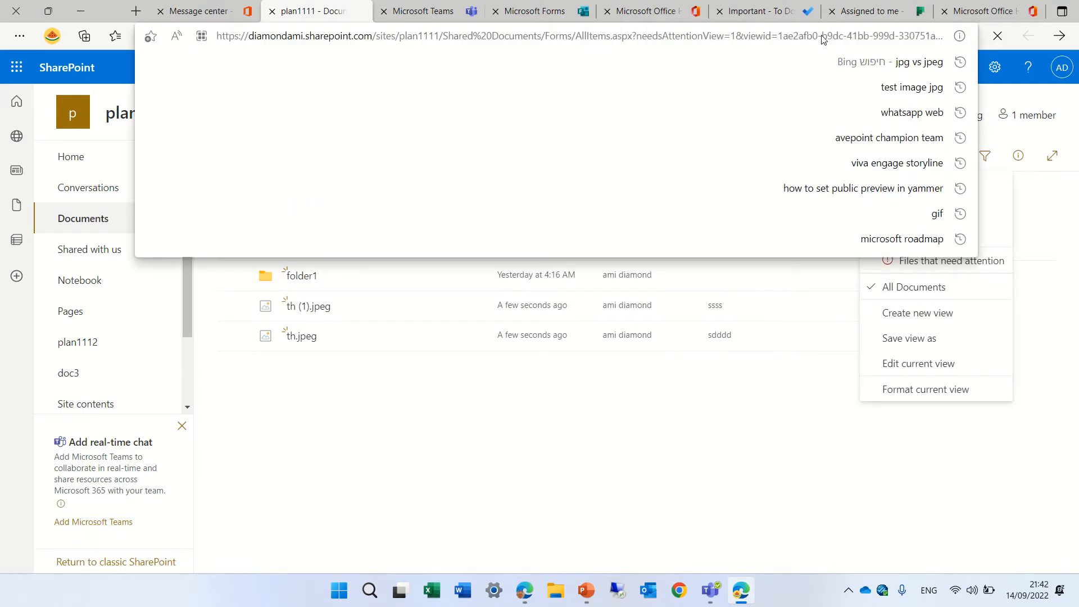
key("Return")
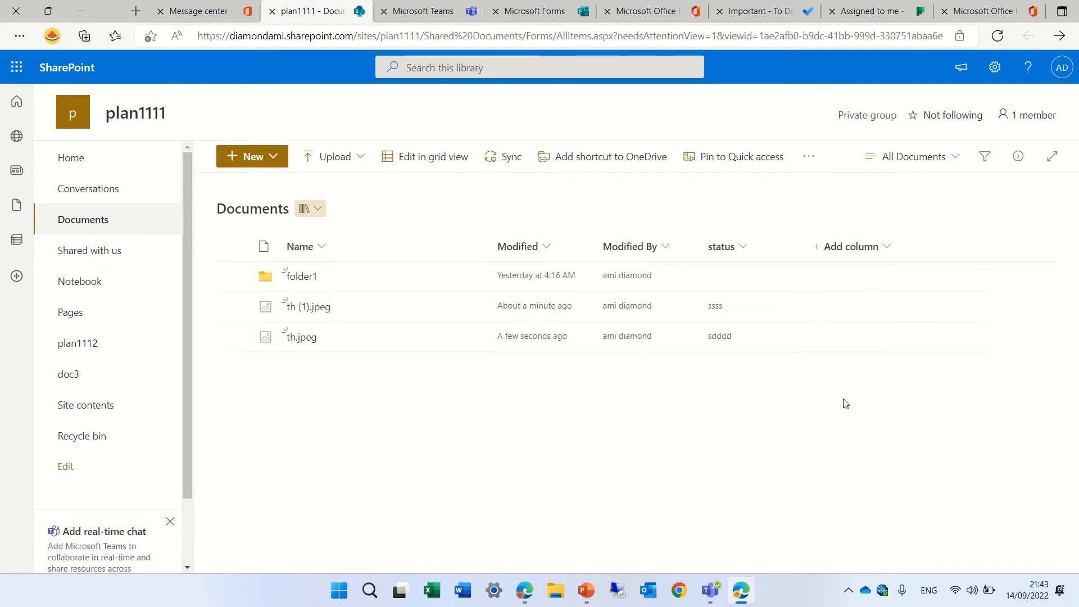
left_click(953, 163)
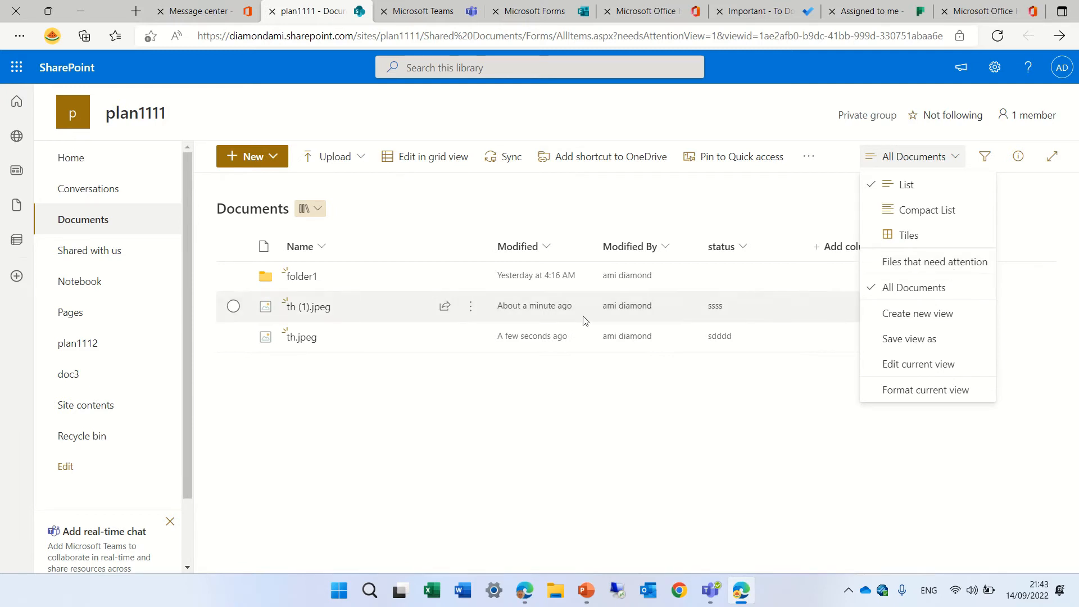
left_click(520, 404)
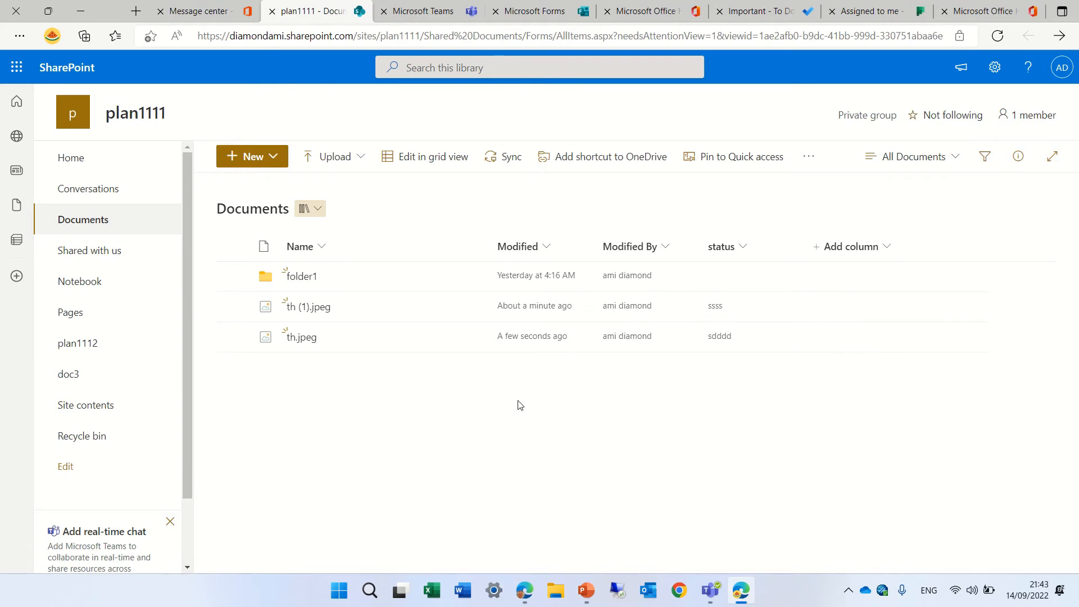
Upload th.jpeg from the Downloads folder to the library and keep both it and the existing file of the same name
left_click(348, 161)
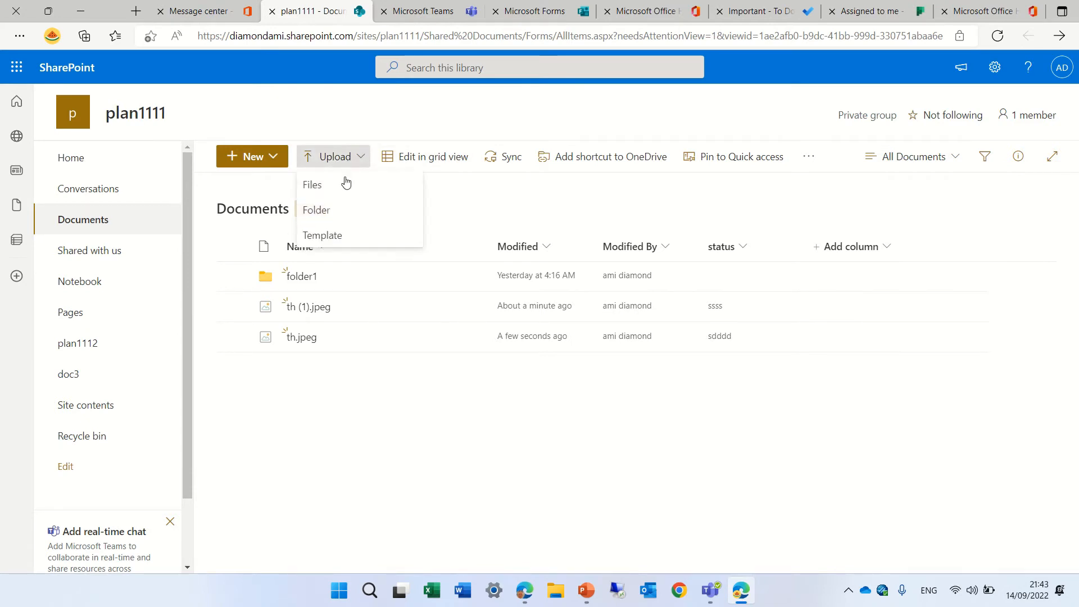
left_click(342, 185)
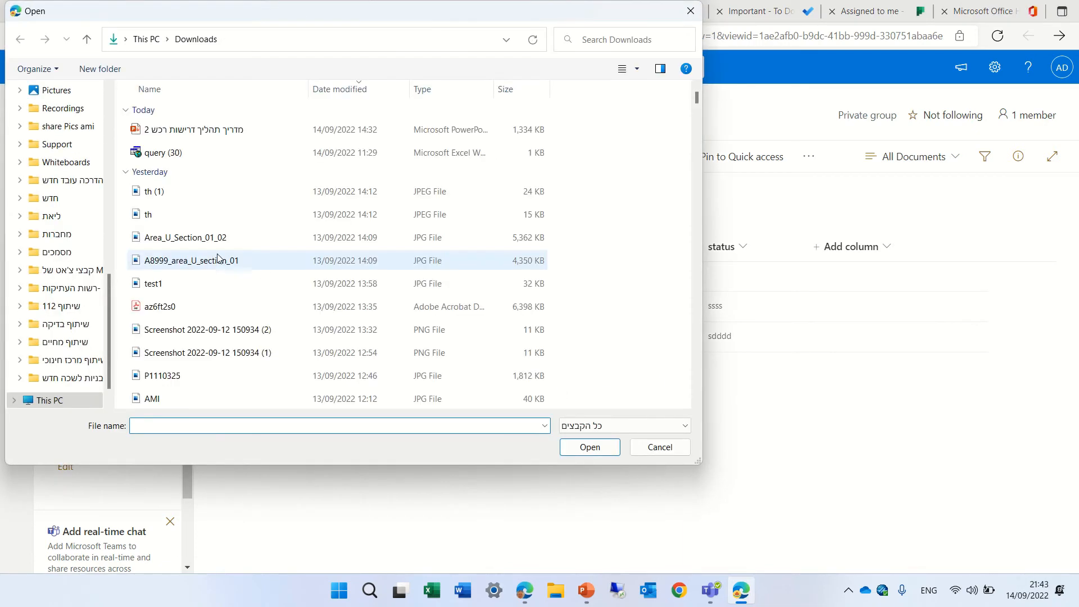
double_click(182, 216)
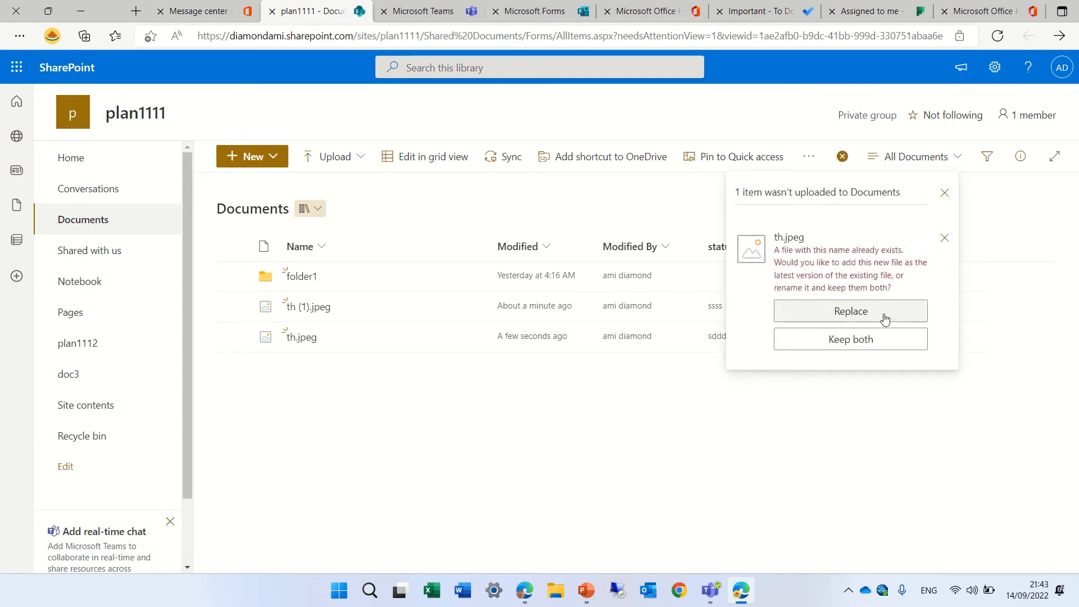
left_click(858, 342)
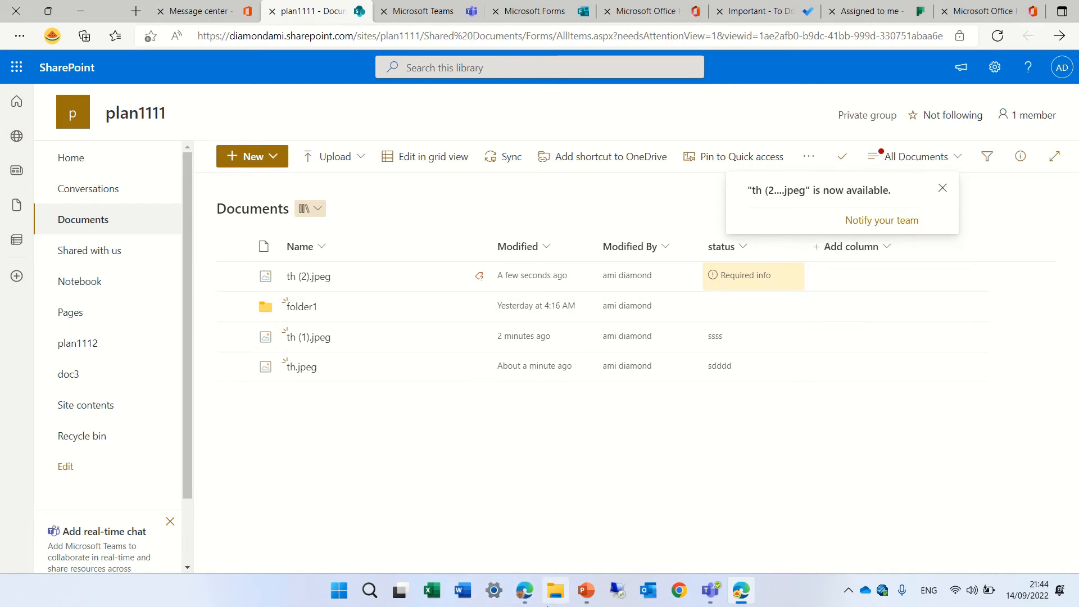
left_click(554, 594)
left_click(560, 596)
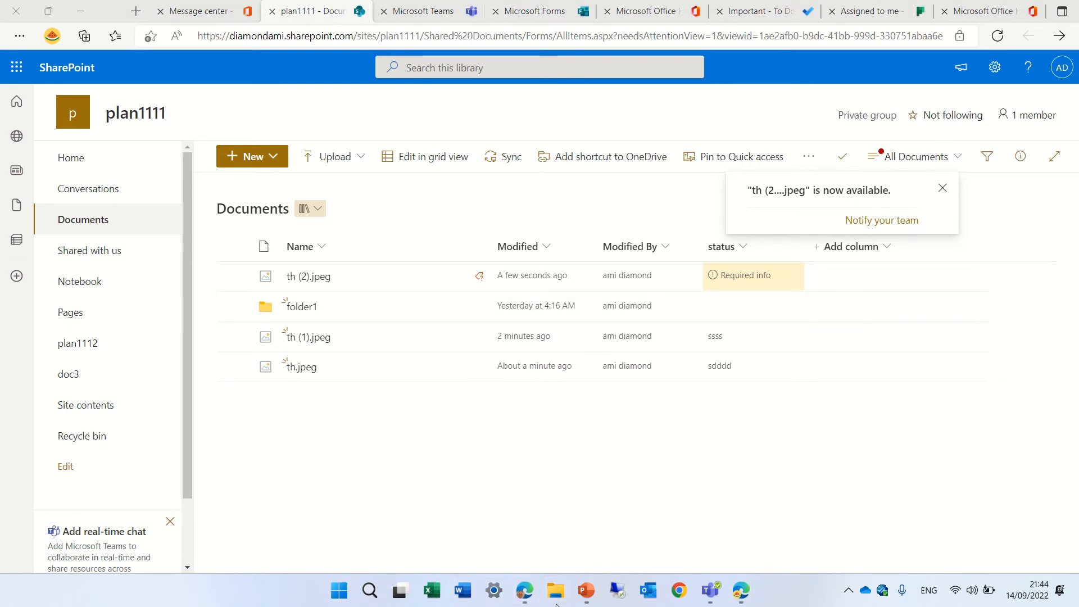
left_click(559, 596)
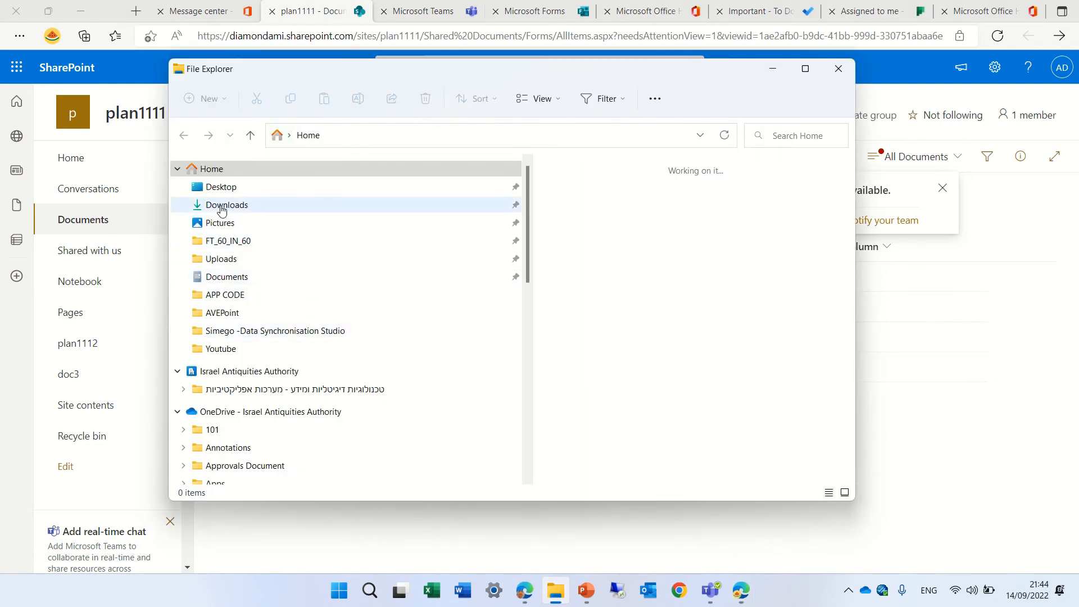
left_click(222, 206)
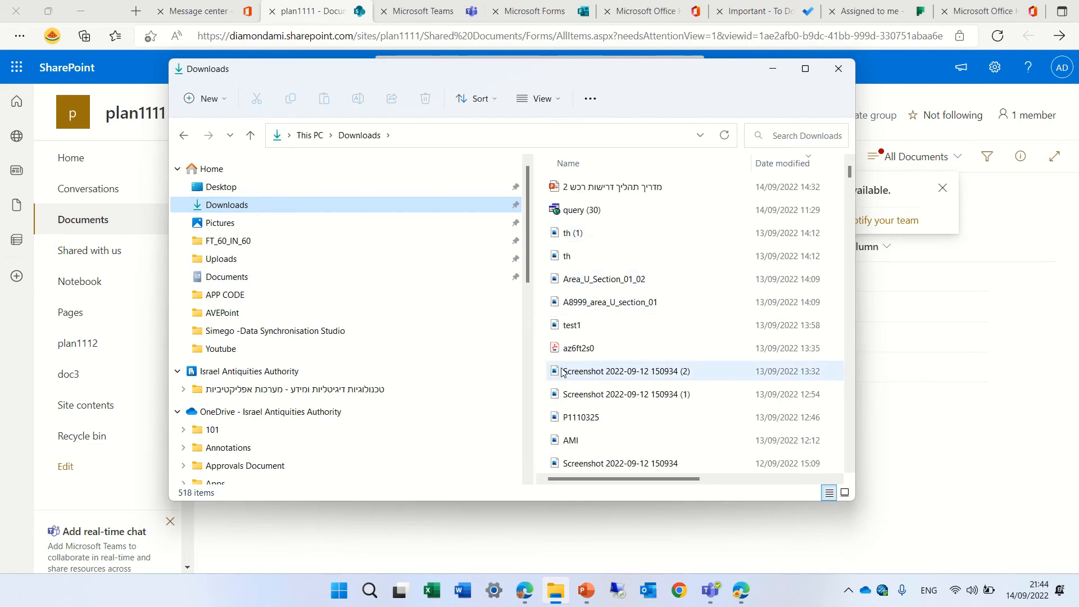
left_click_drag(567, 372, 949, 392)
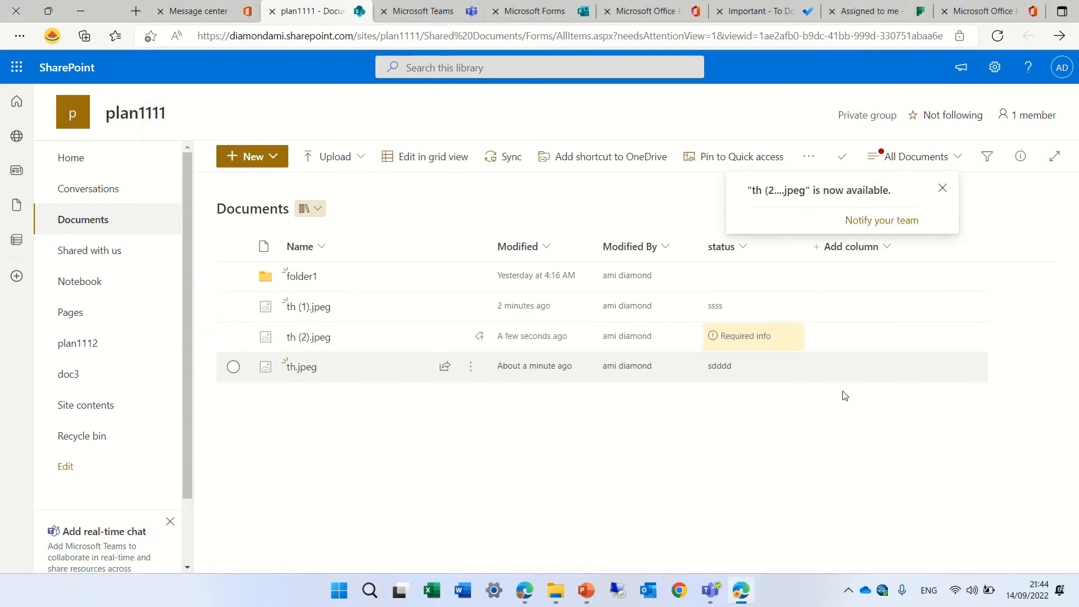
right_click(740, 430)
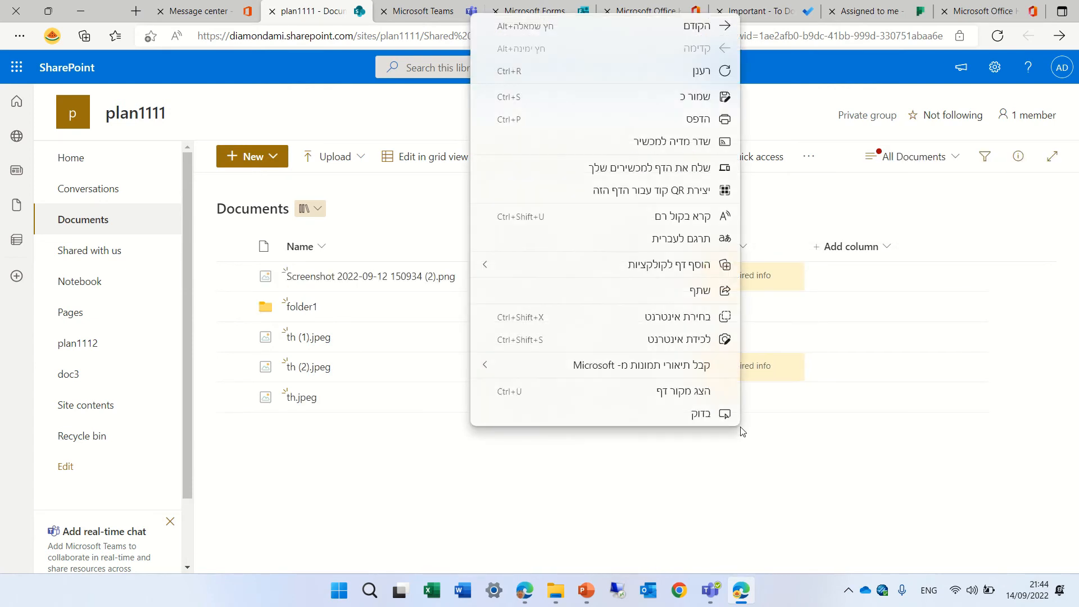
left_click(855, 476)
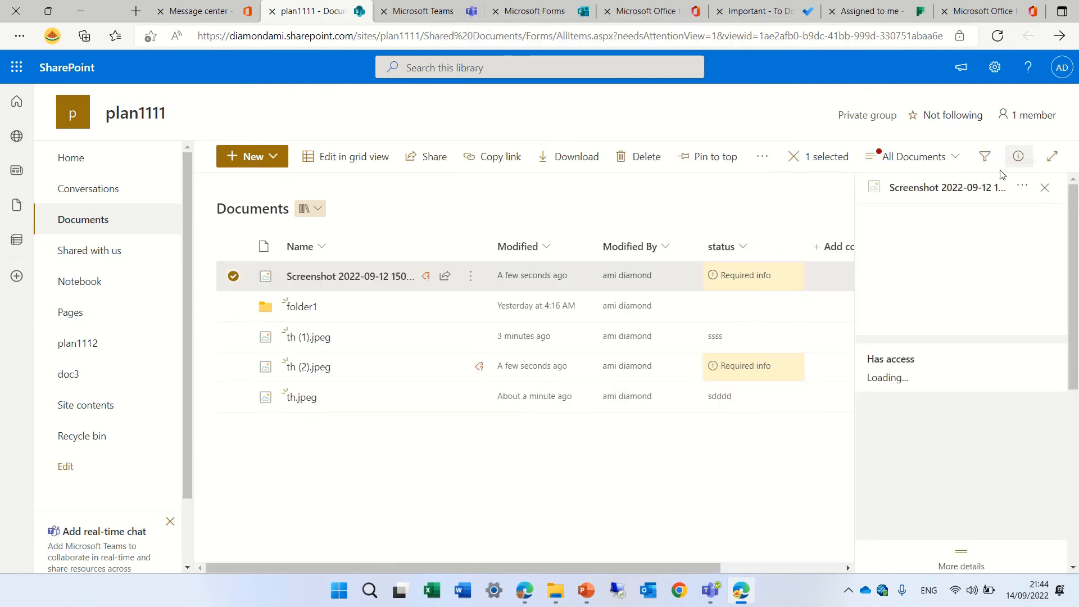
left_click(1045, 189)
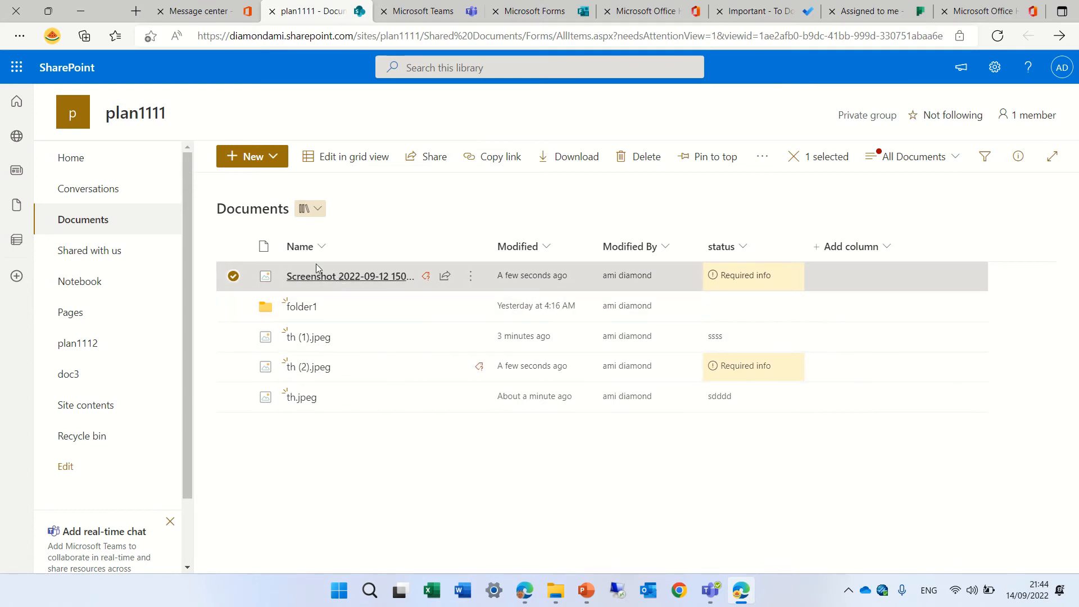
left_click(234, 276)
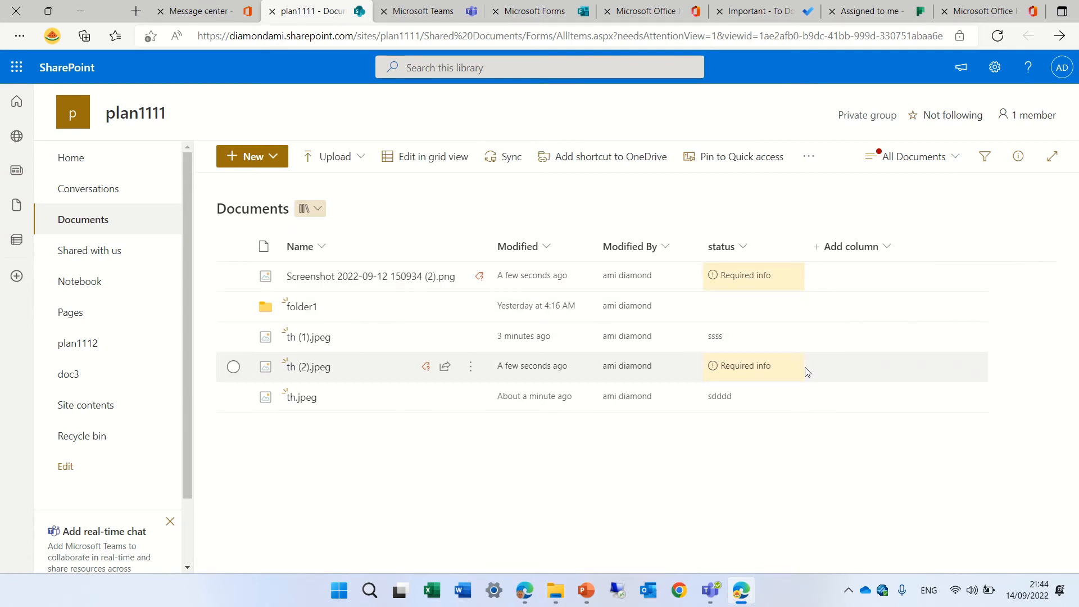
Show the files that need attention and bulk-set the status of th (2).jpeg and the 2022-09-12 screenshot to "sssss"
left_click(881, 157)
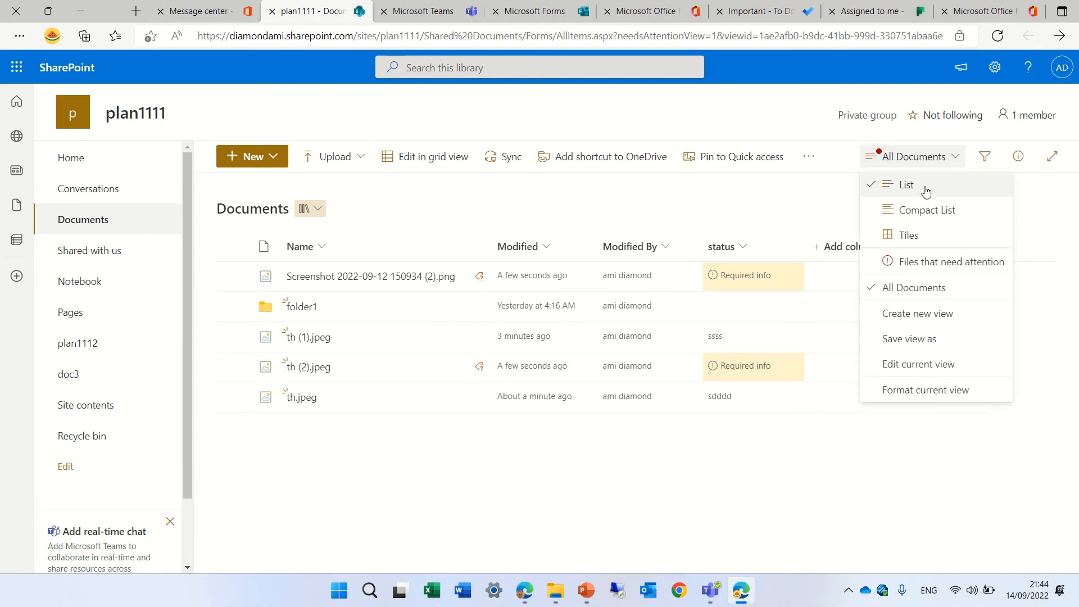
left_click(954, 262)
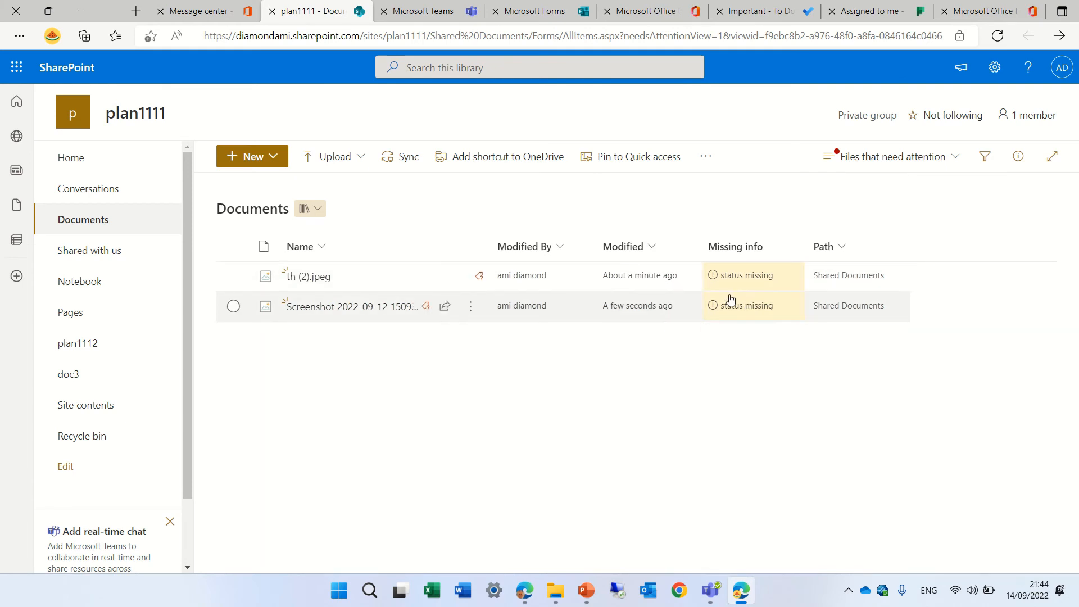
left_click(233, 275)
left_click(234, 306)
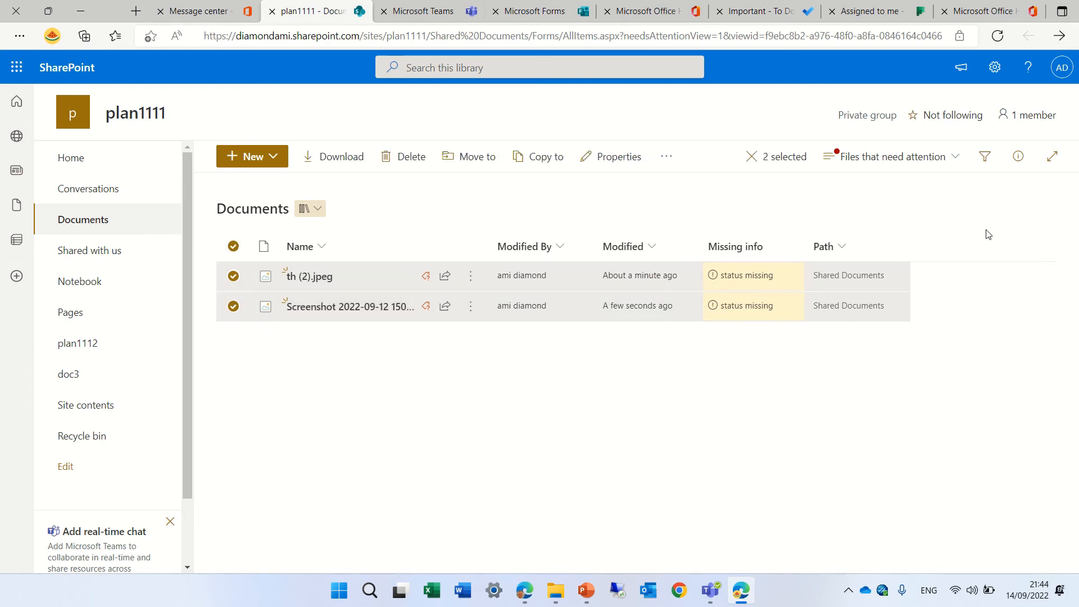
left_click(1018, 158)
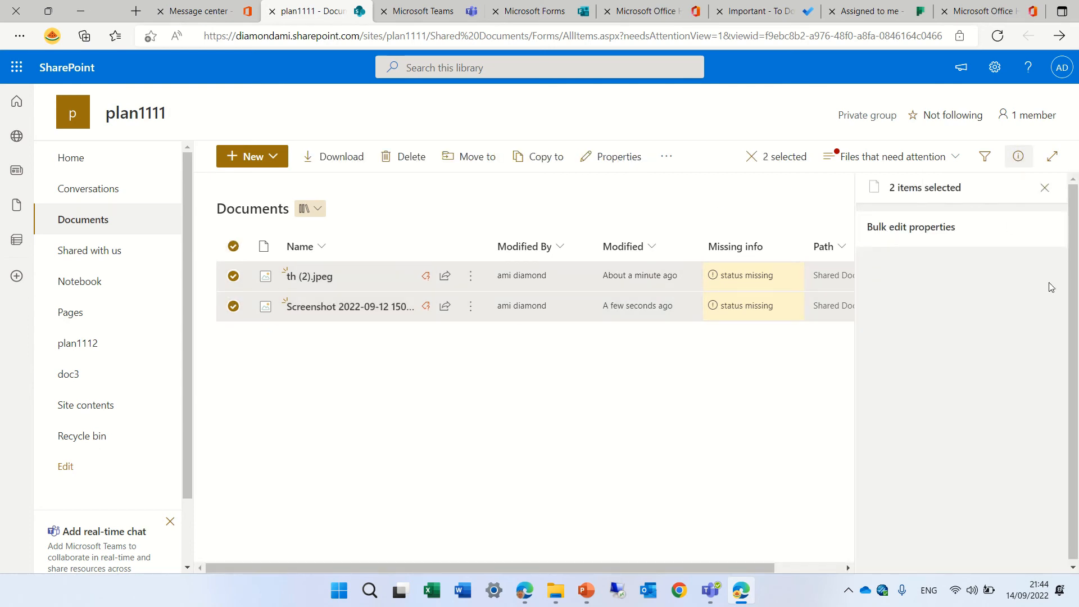
left_click(957, 337)
type("sssss")
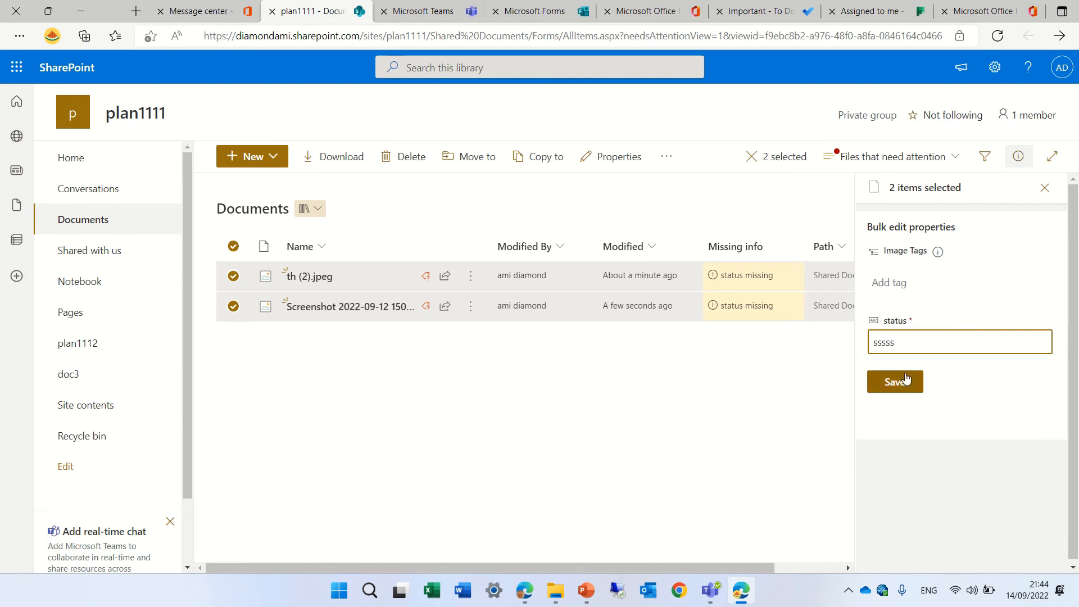
left_click(906, 379)
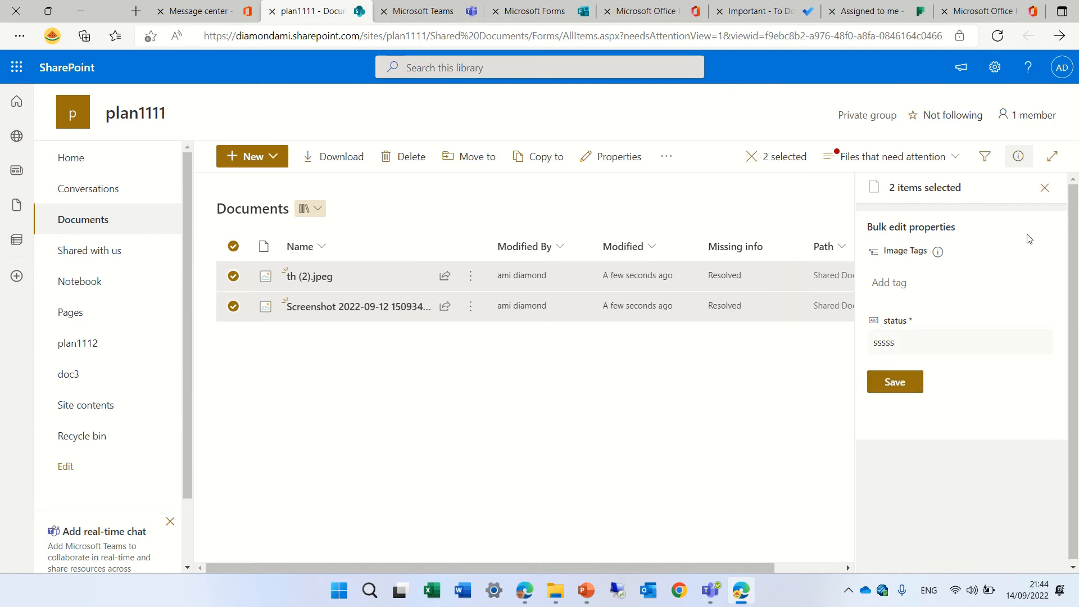
left_click(1045, 188)
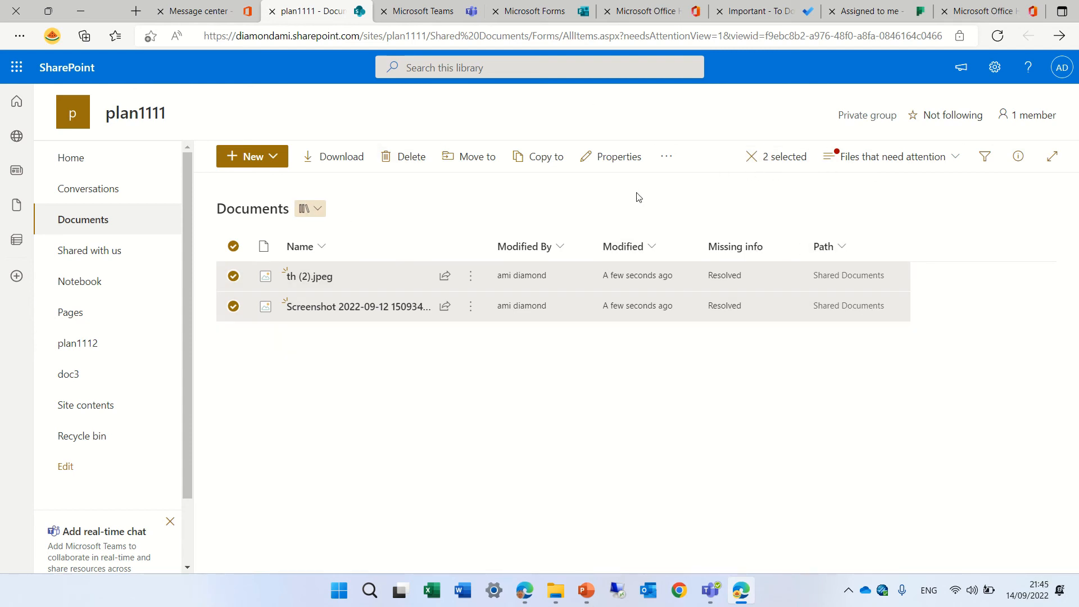
Return the library to the All Documents view and upload test1.jpg from the Downloads folder
left_click(888, 157)
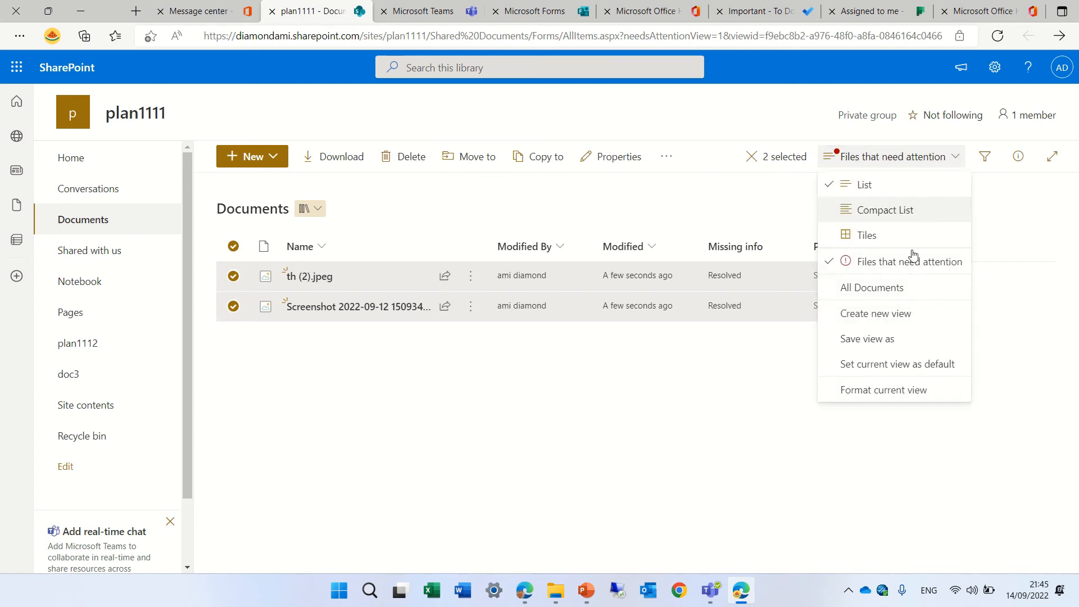
left_click(901, 286)
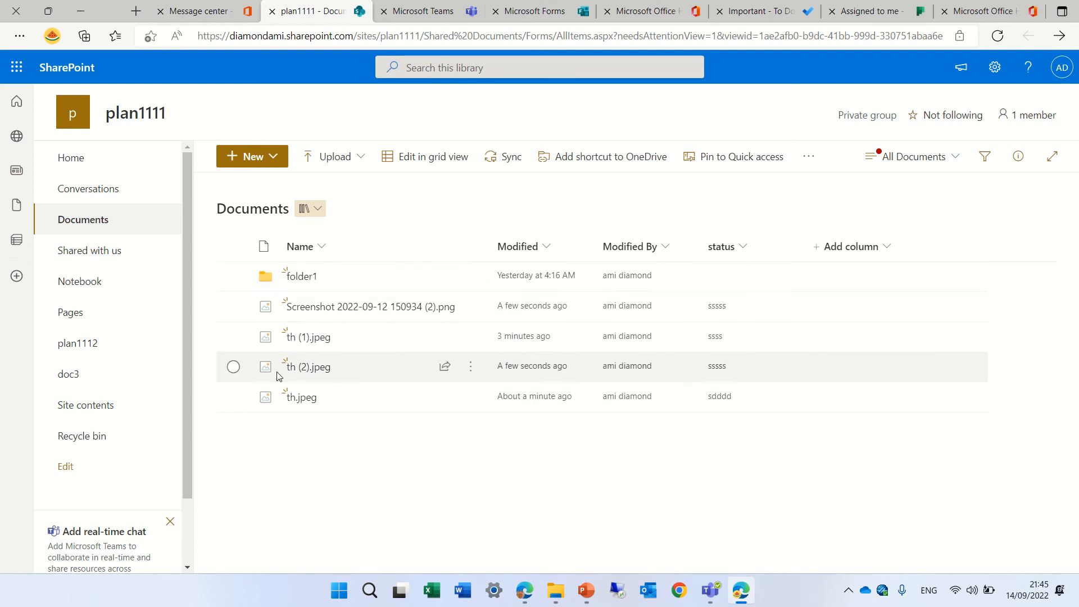
left_click(333, 160)
left_click(338, 194)
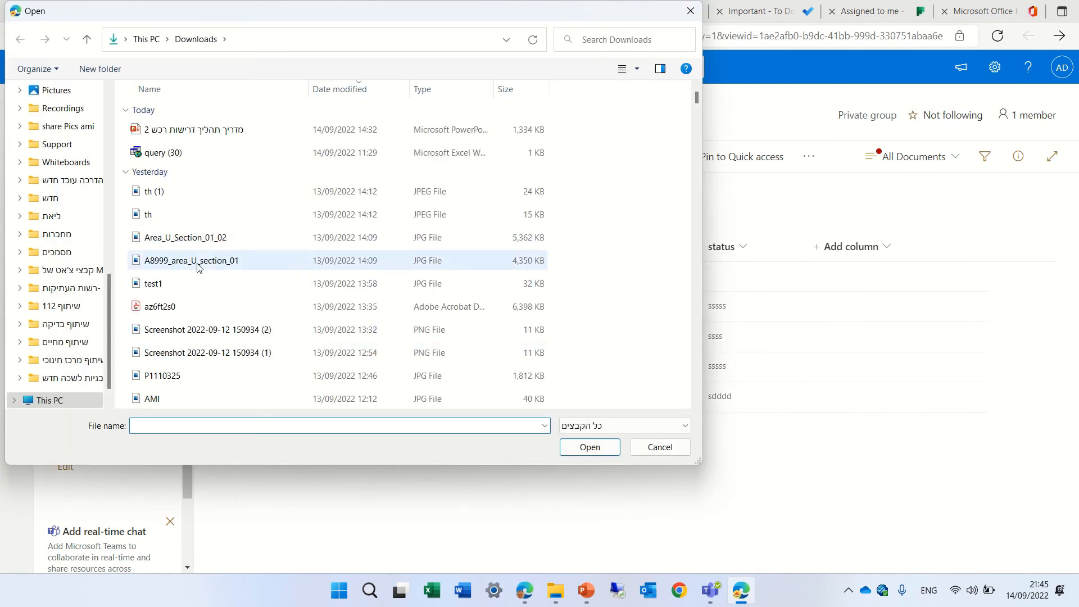
double_click(167, 286)
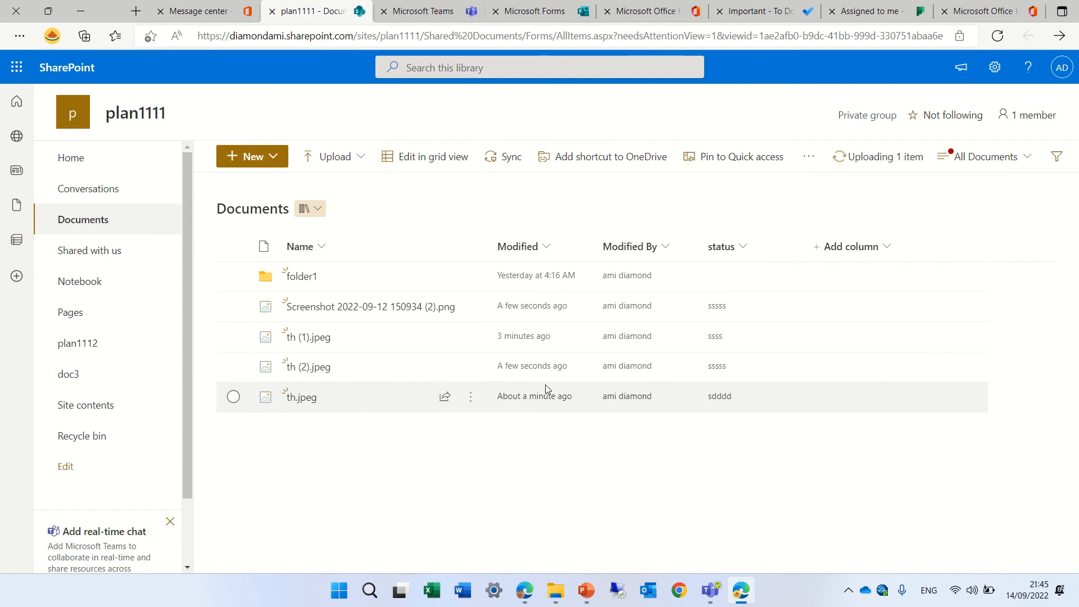
left_click(723, 496)
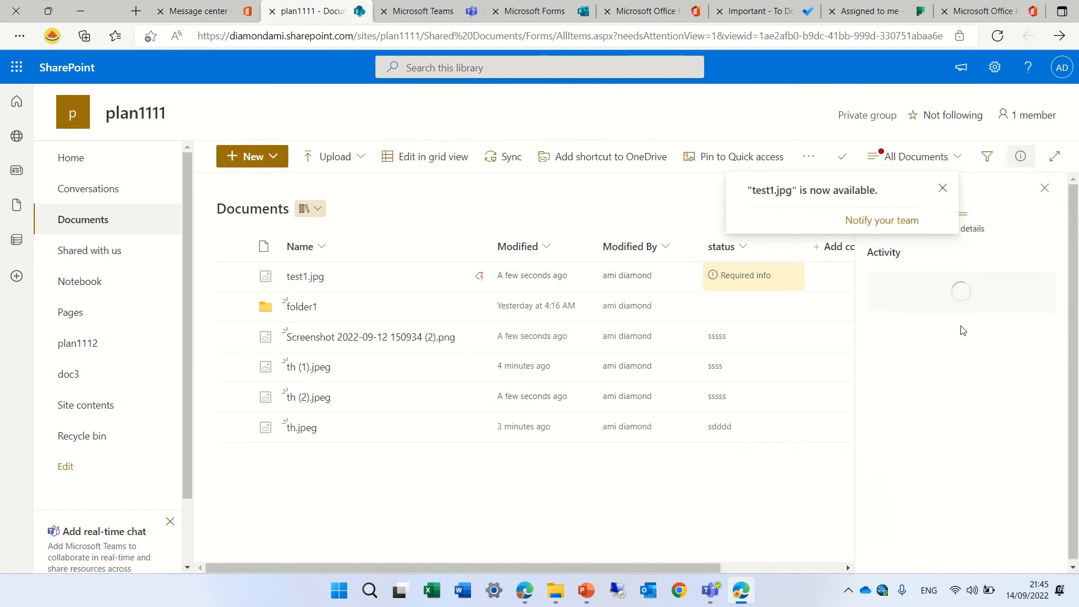
left_click(1044, 188)
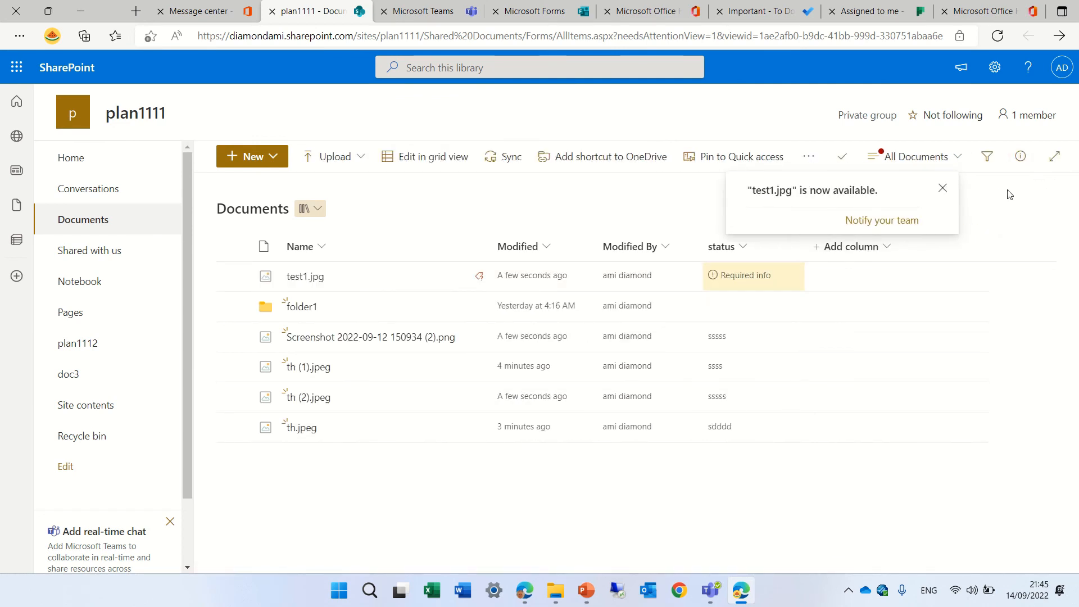
left_click(942, 188)
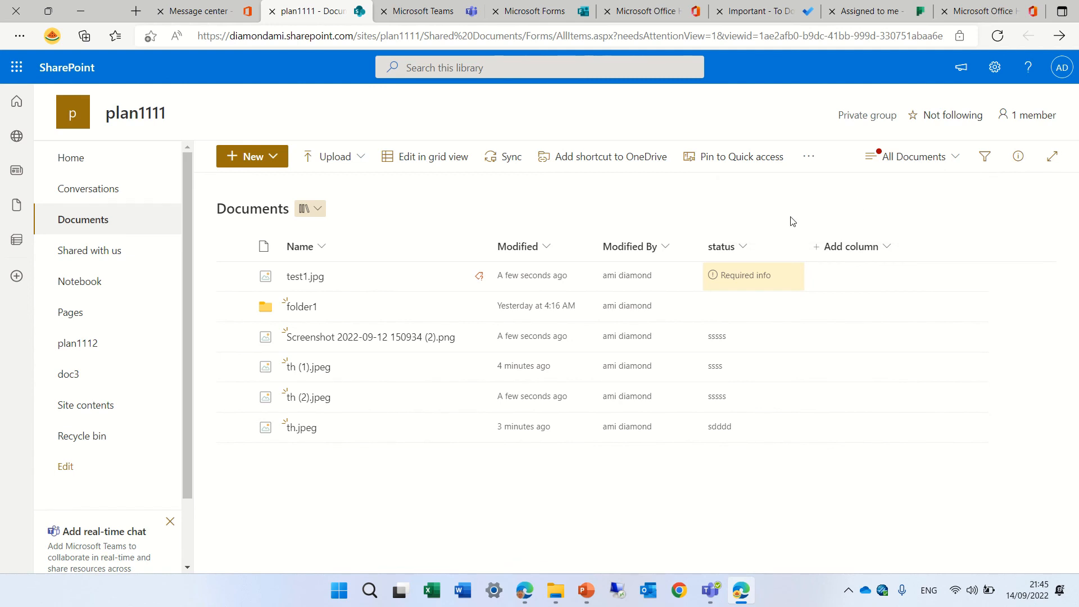
Turn off the requirement that the status column contains information and check the library's available views
left_click(740, 247)
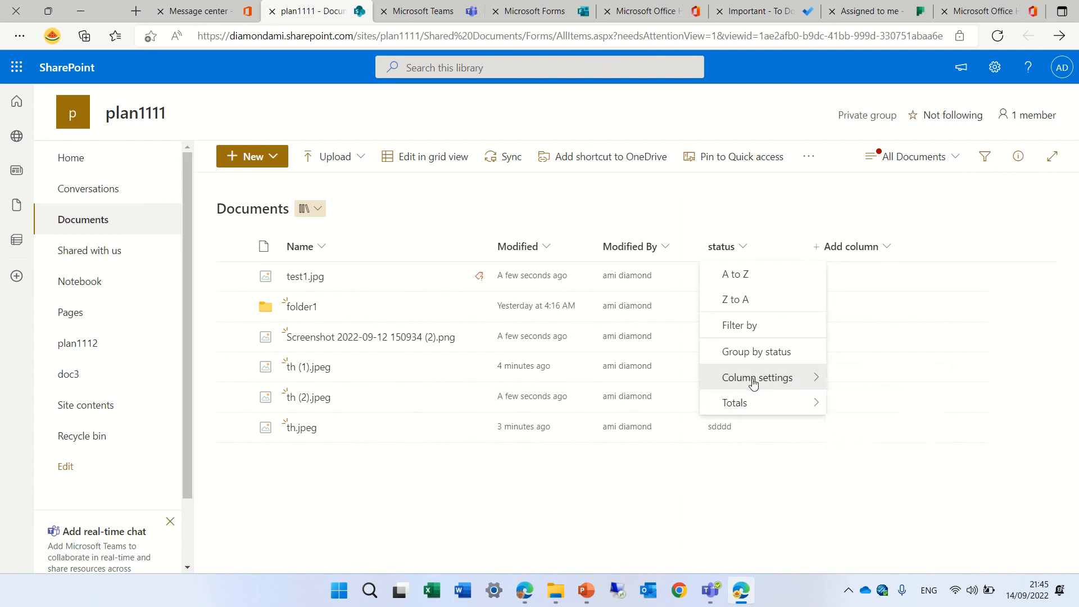
mouse_move(754, 383)
left_click(842, 380)
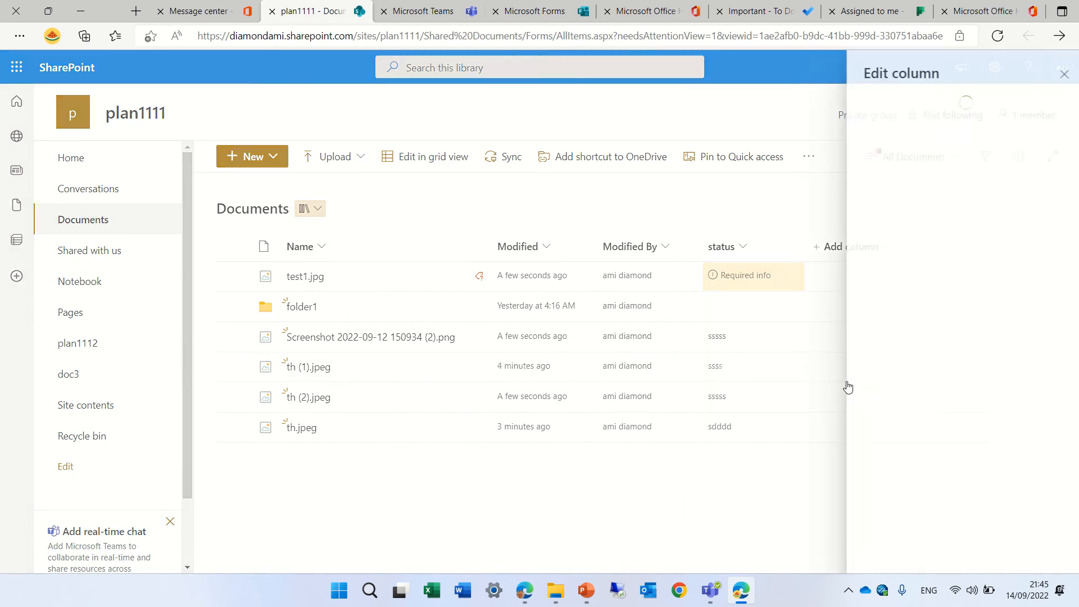
left_click(913, 367)
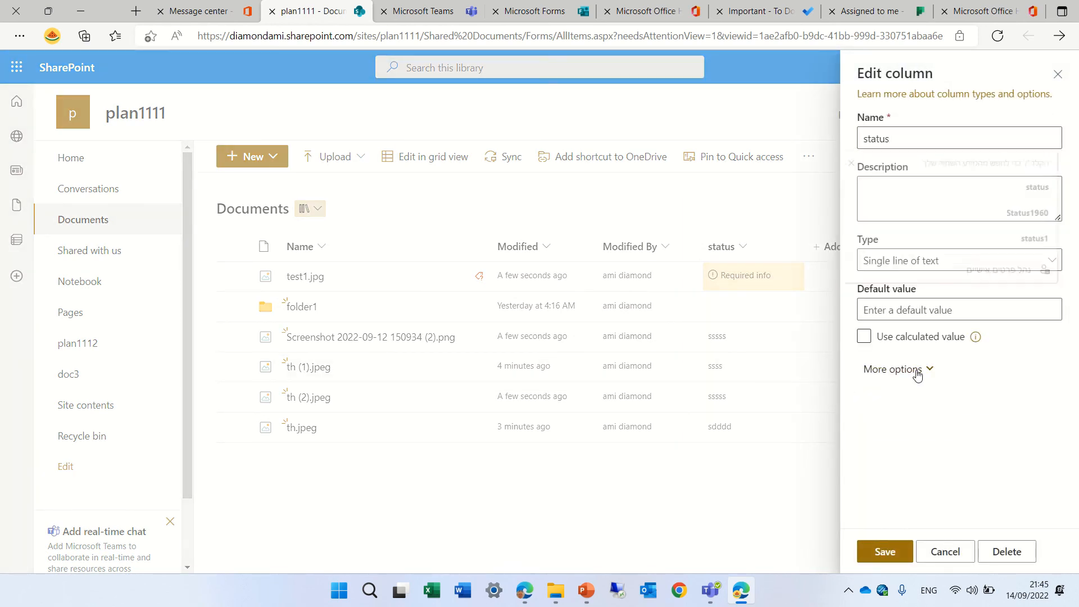
scroll(1062, 417, "down", 1)
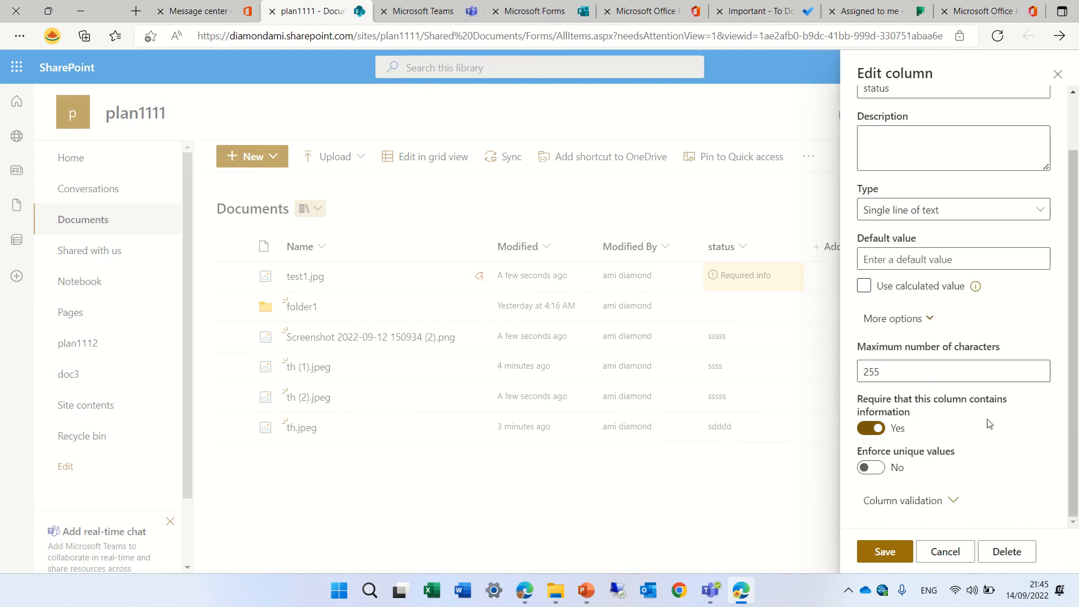
left_click(871, 429)
left_click(884, 552)
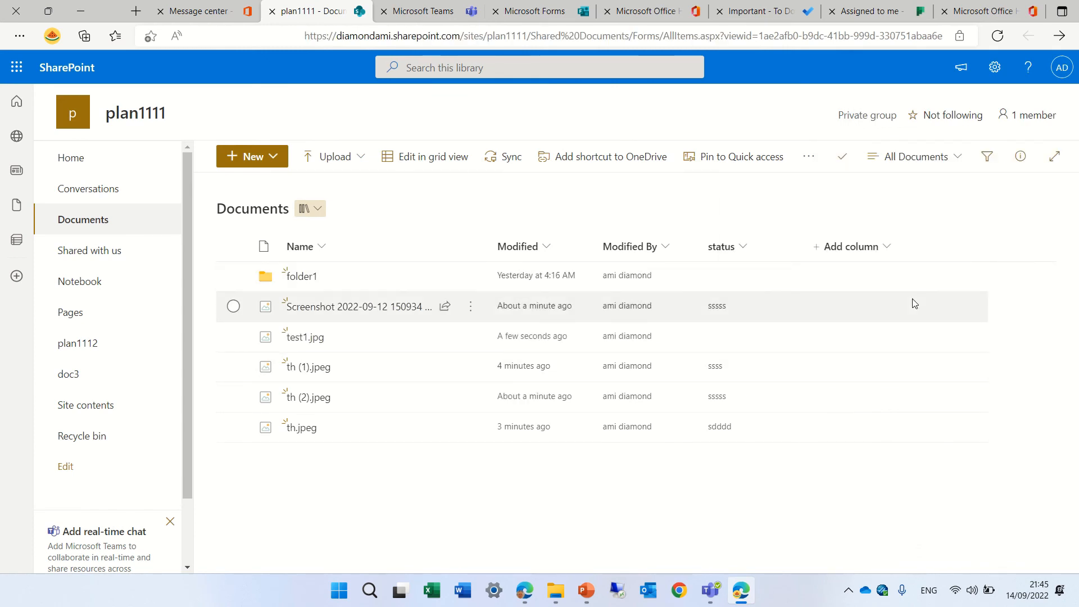
left_click(938, 164)
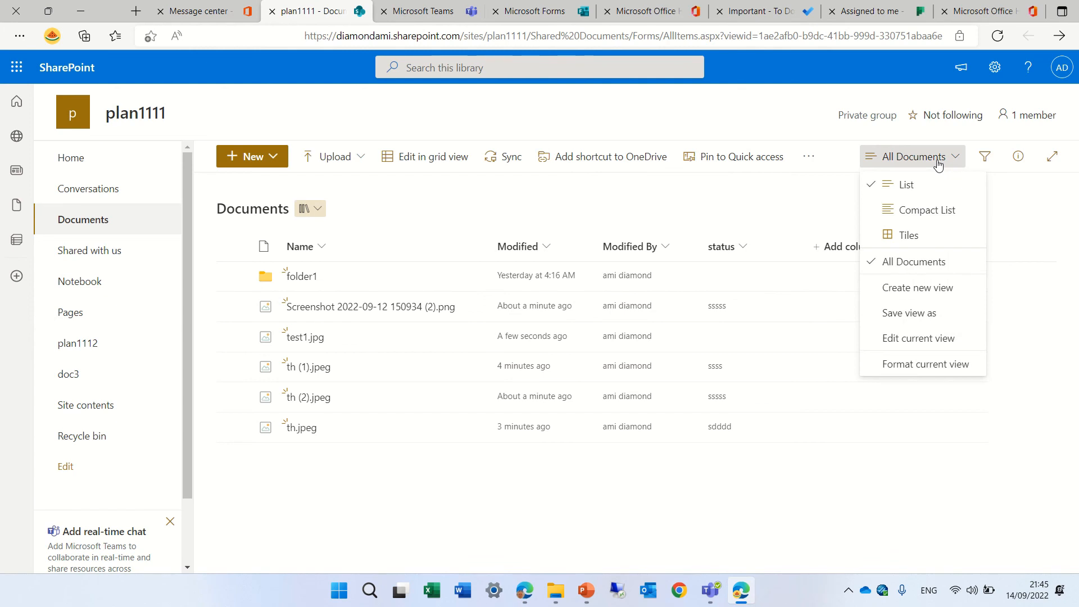